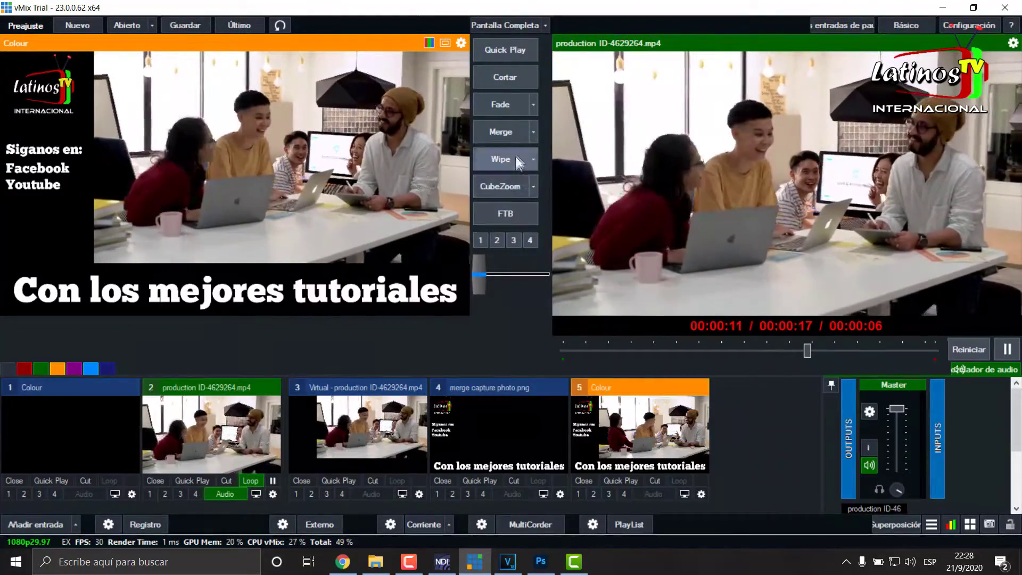
# Demonstrate the Merge transition in both directions between the full-screen video and the composite Colour input
pyautogui.click(496, 132)
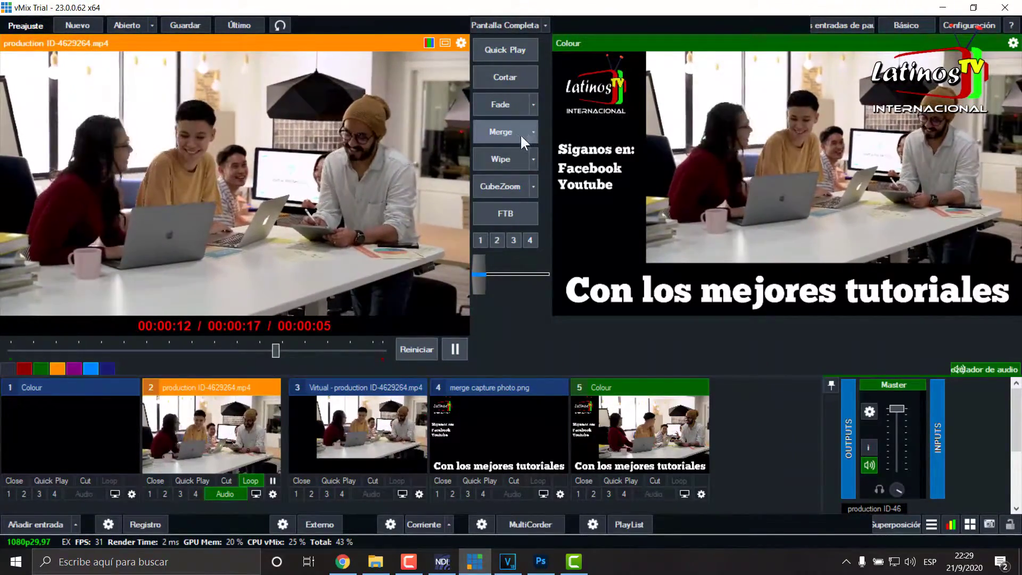
pyautogui.click(512, 129)
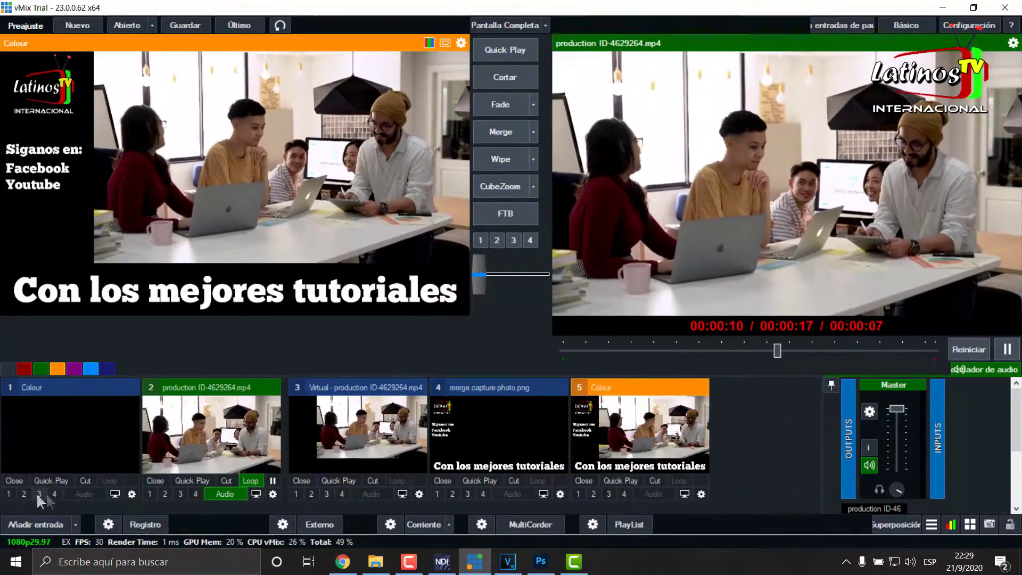
# Close the previous demo inputs and send the black Colour input to preview
pyautogui.click(154, 480)
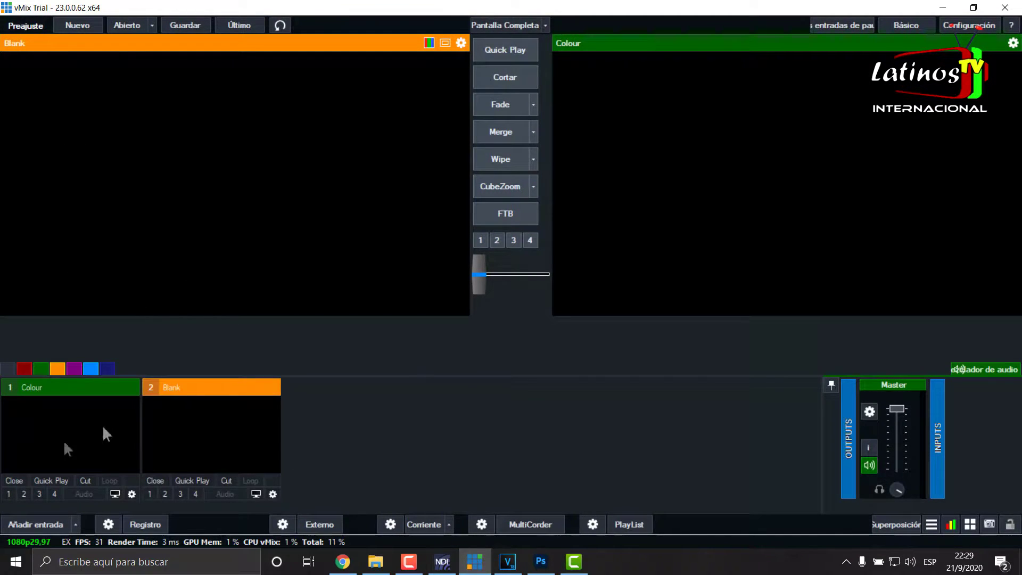
pyautogui.click(60, 403)
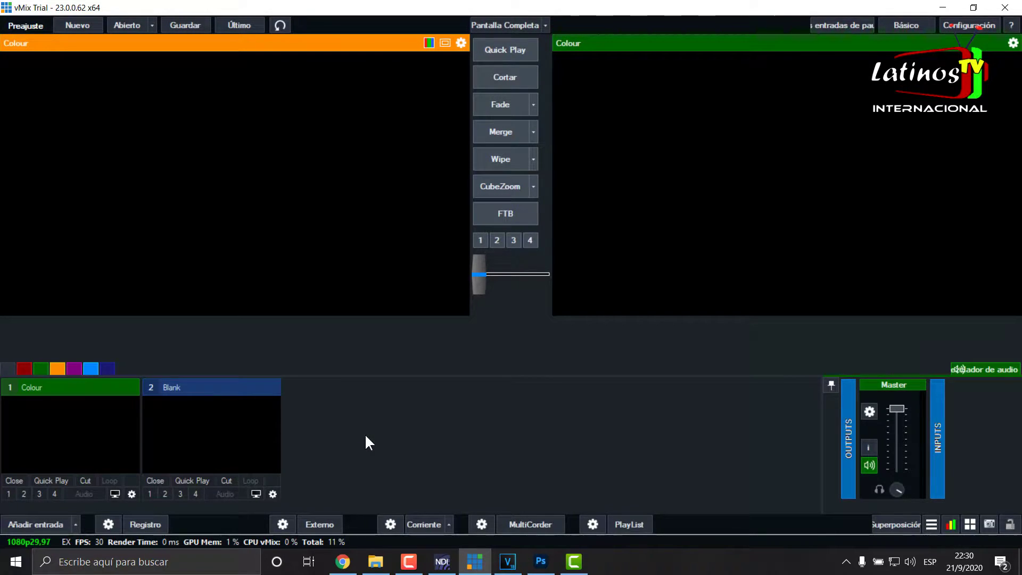
# Add production ID-4629264.mp4 as a video input, play it in a loop and send it to preview
pyautogui.click(34, 524)
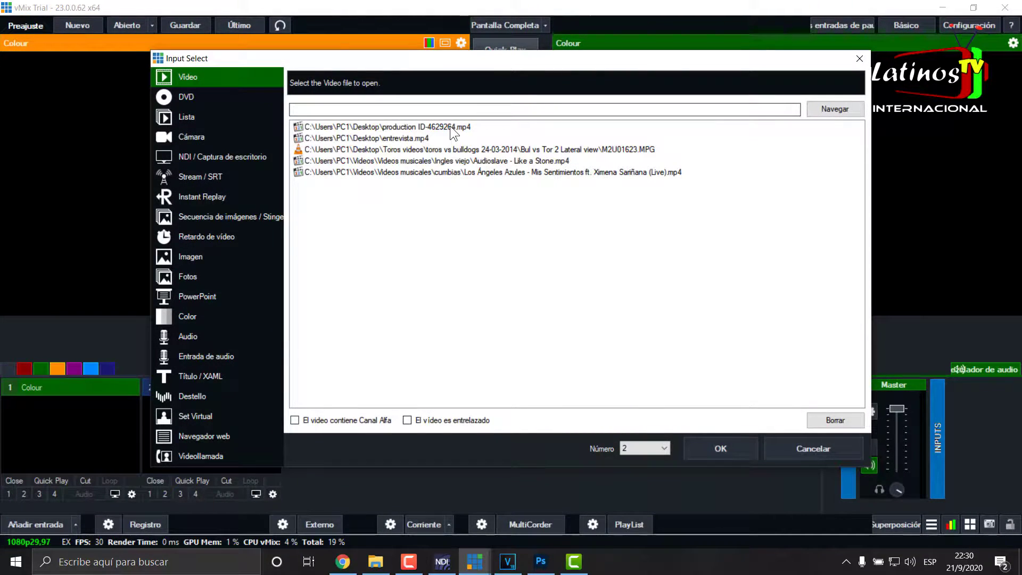
pyautogui.click(450, 127)
pyautogui.click(718, 447)
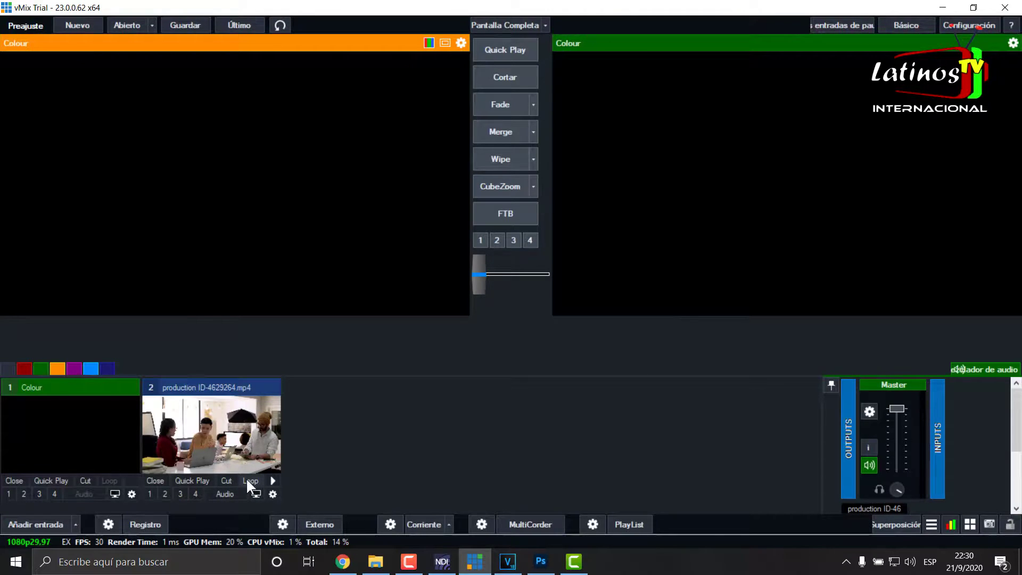
pyautogui.click(249, 480)
pyautogui.click(271, 479)
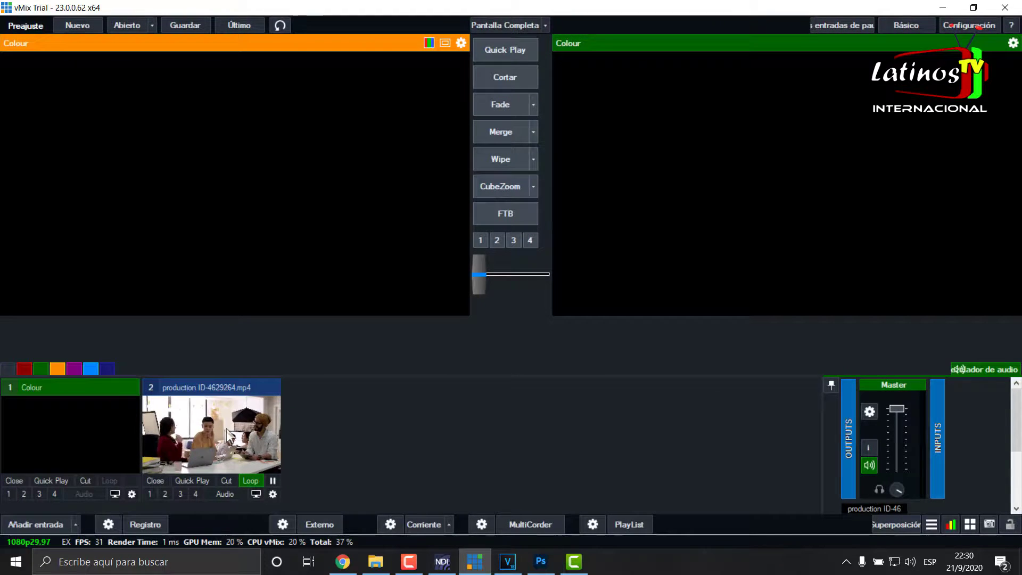
pyautogui.click(211, 428)
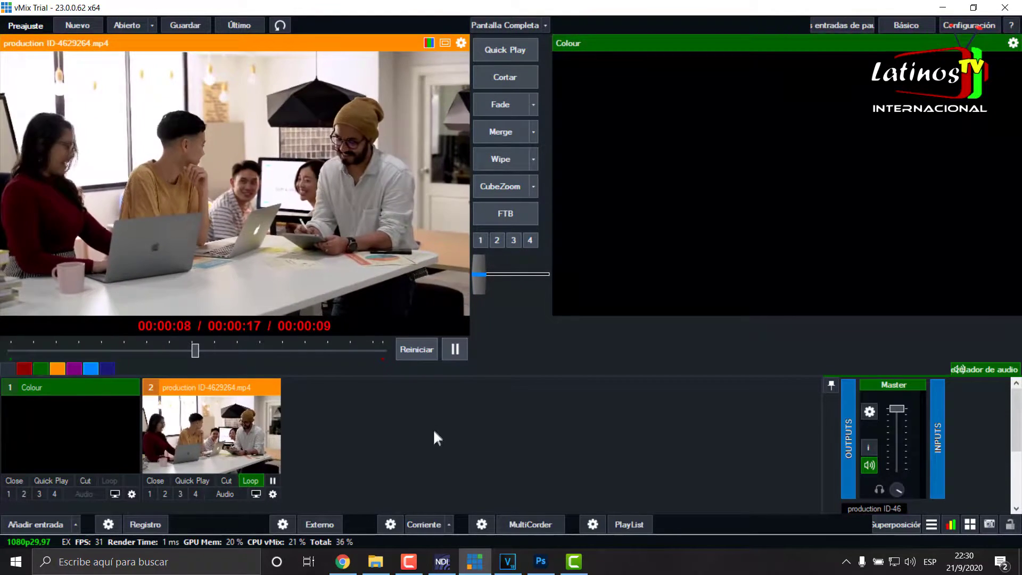
# Create a virtual input from the production ID-4629264.mp4 video and view its position settings
pyautogui.rightClick(272, 492)
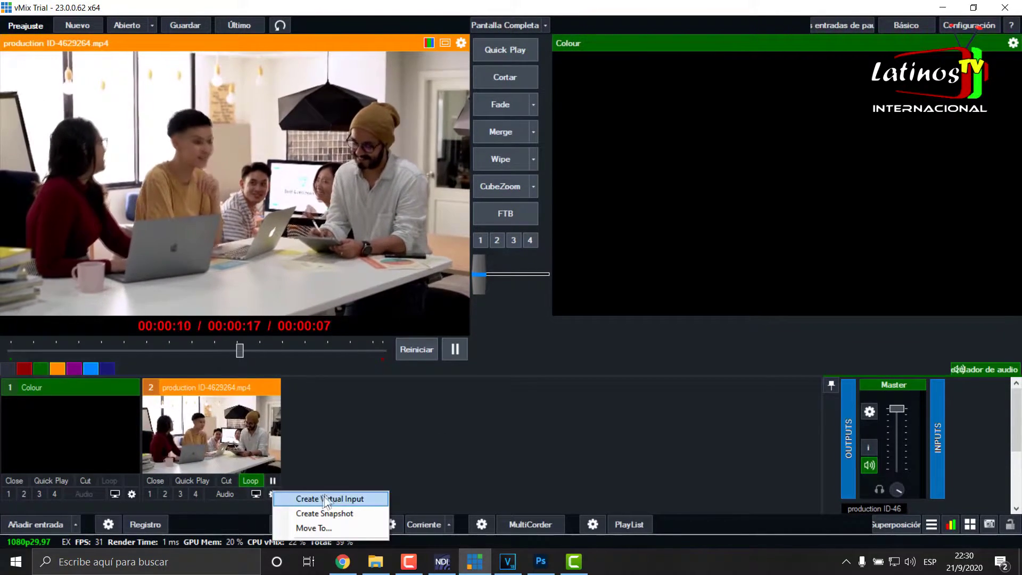
pyautogui.click(333, 499)
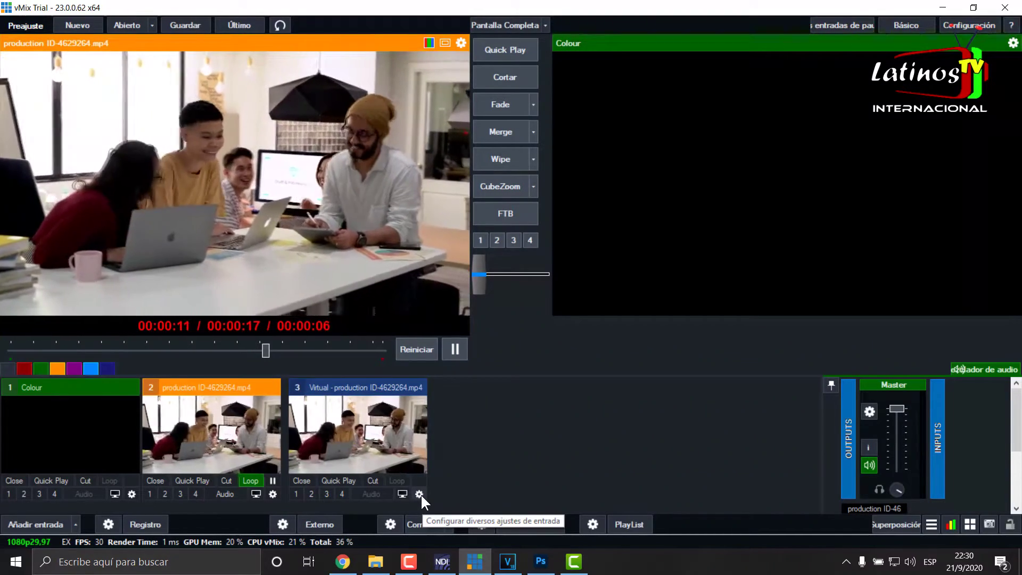
pyautogui.click(420, 493)
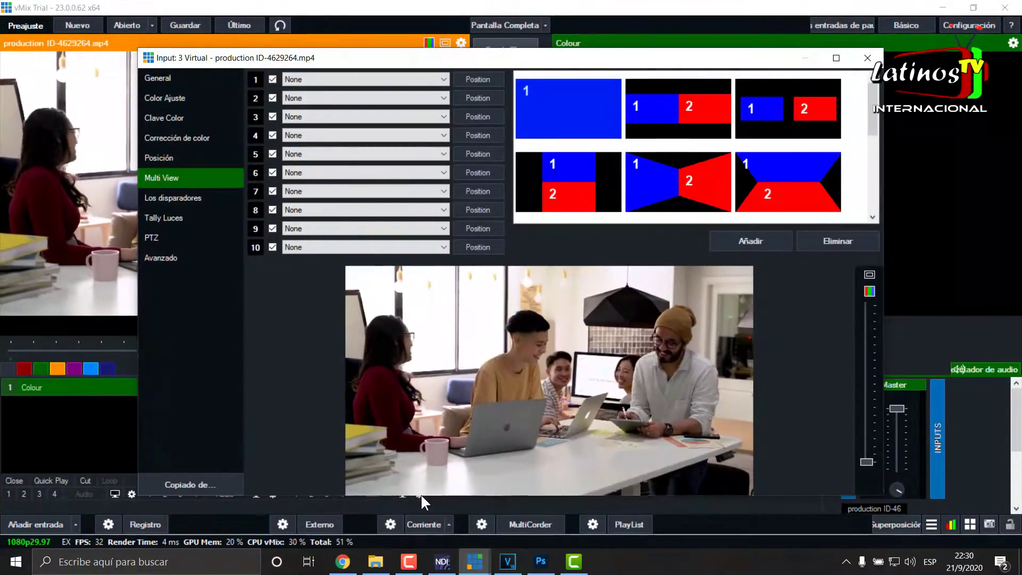
pyautogui.click(156, 156)
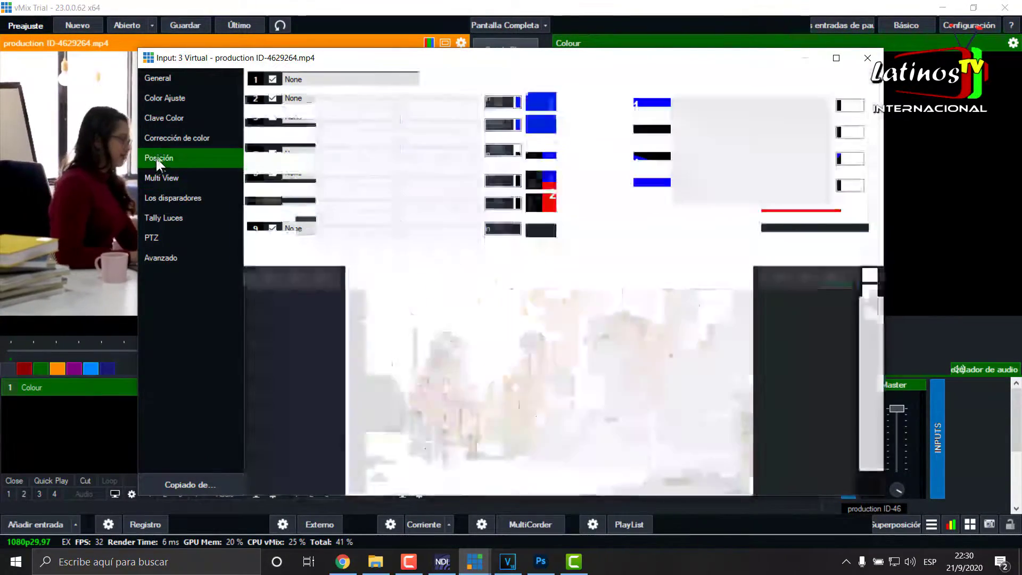
pyautogui.click(868, 57)
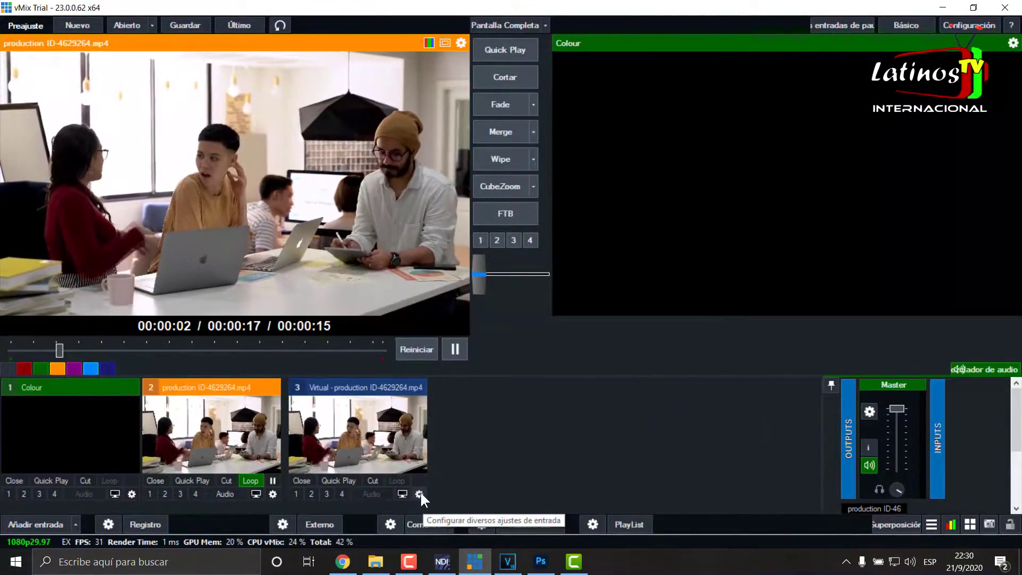
# Set the virtual input's zoom to 0.8, pan X to 0.2 and pan Y to 0.2, and send it to preview
pyautogui.click(420, 493)
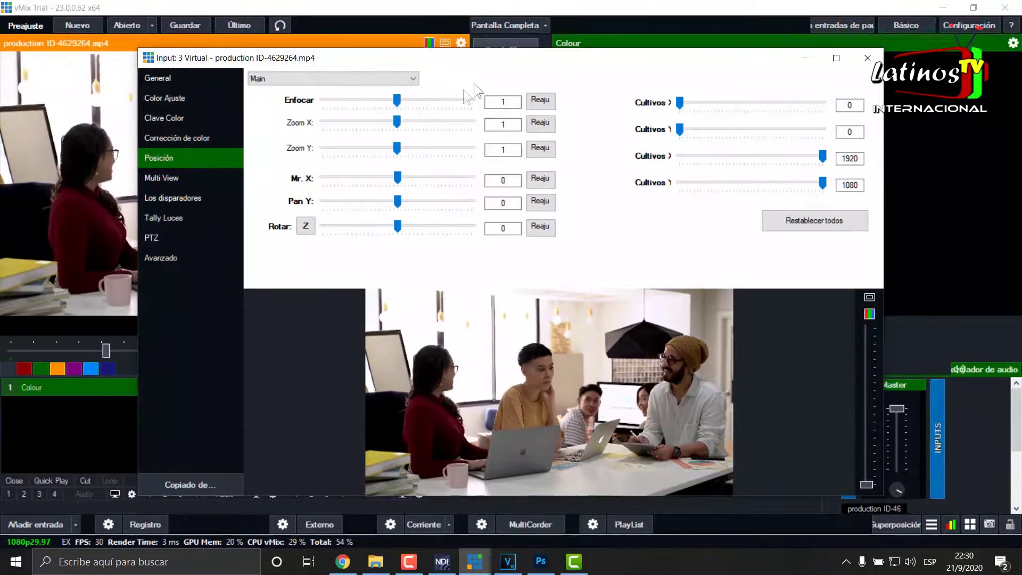
pyautogui.moveTo(510, 102); pyautogui.dragTo(480, 100)
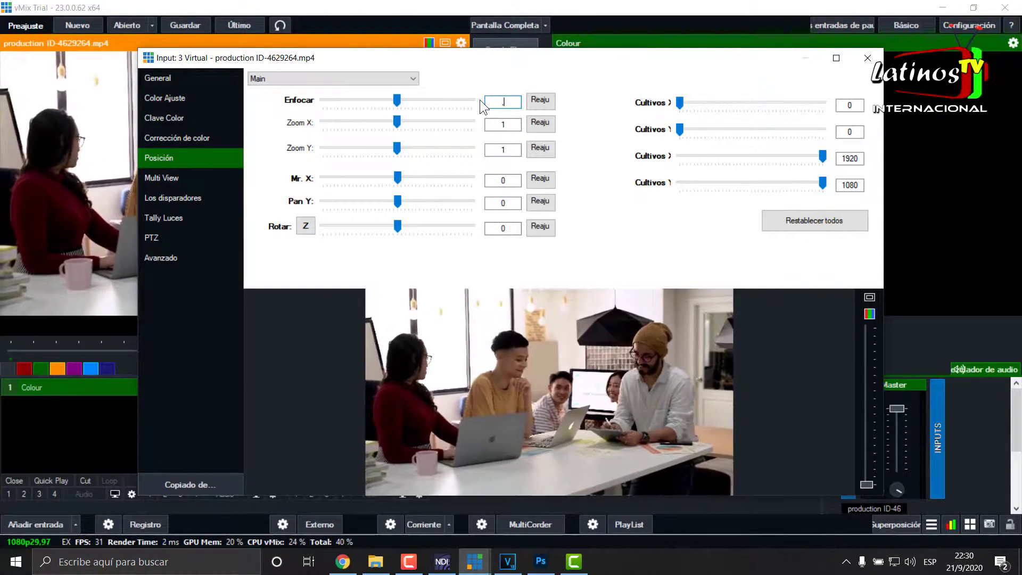
pyautogui.write('.8')
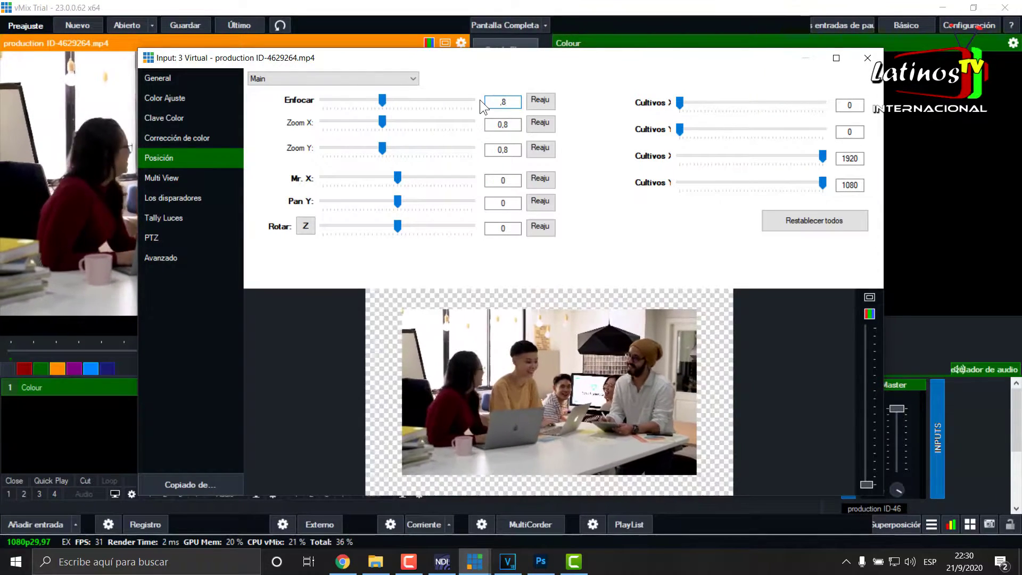
pyautogui.moveTo(511, 182); pyautogui.dragTo(488, 182)
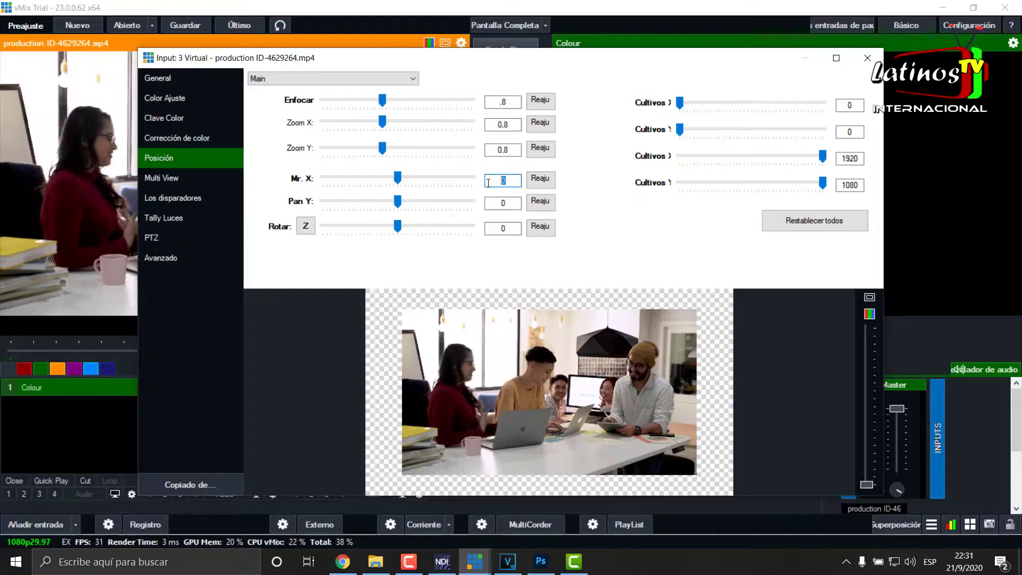
pyautogui.write(',2')
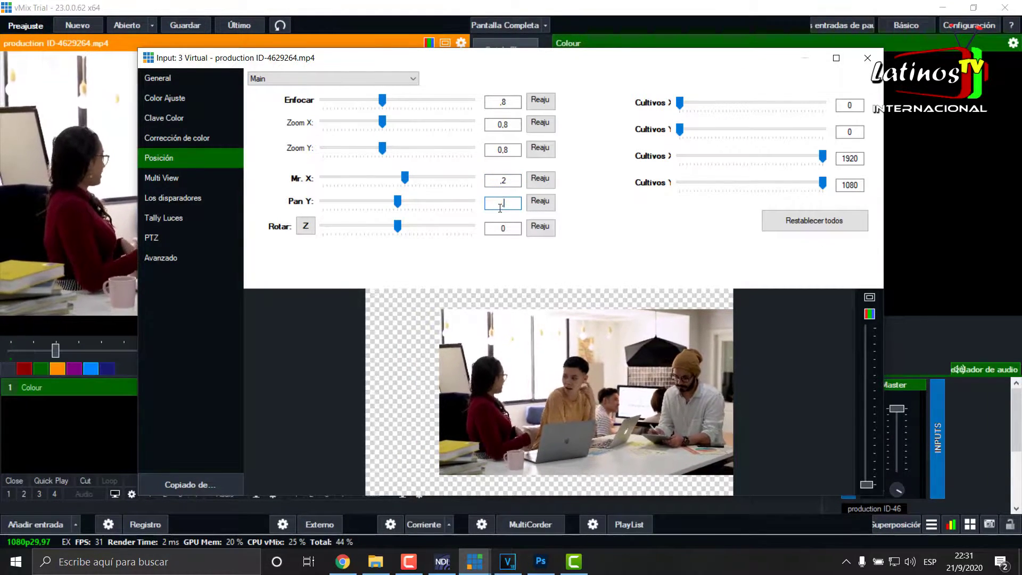
pyautogui.write(',2')
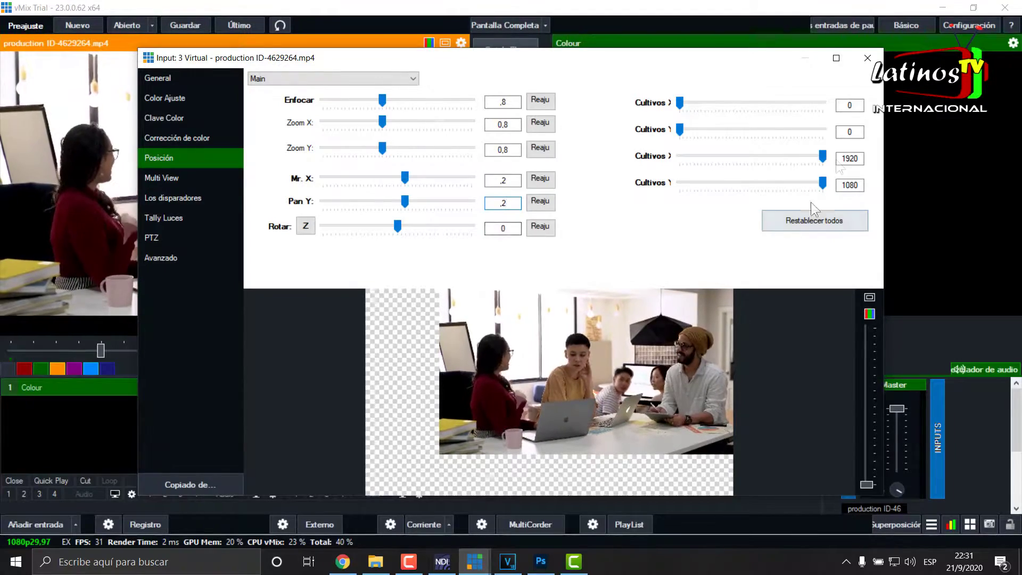
pyautogui.click(868, 59)
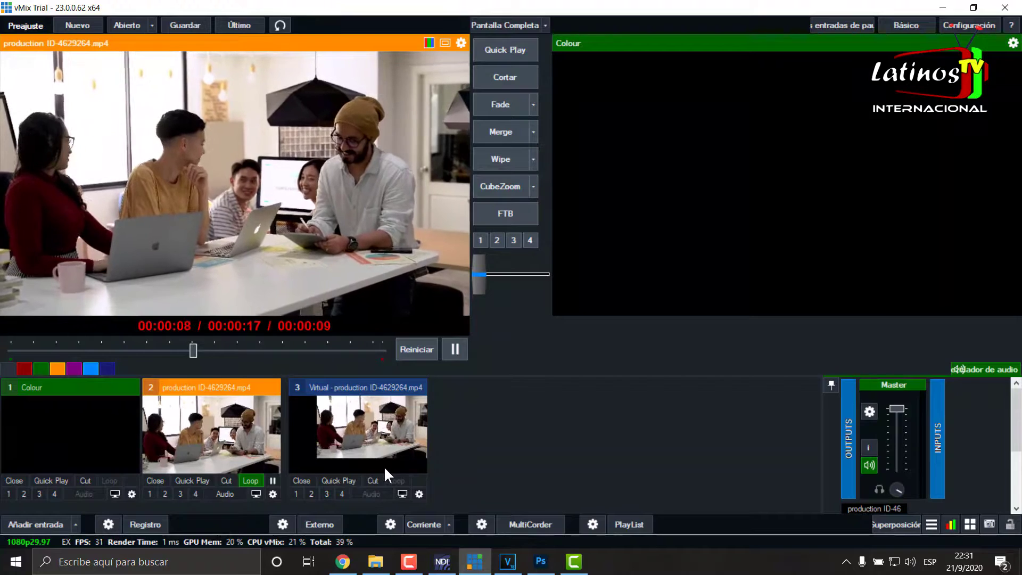
pyautogui.click(382, 424)
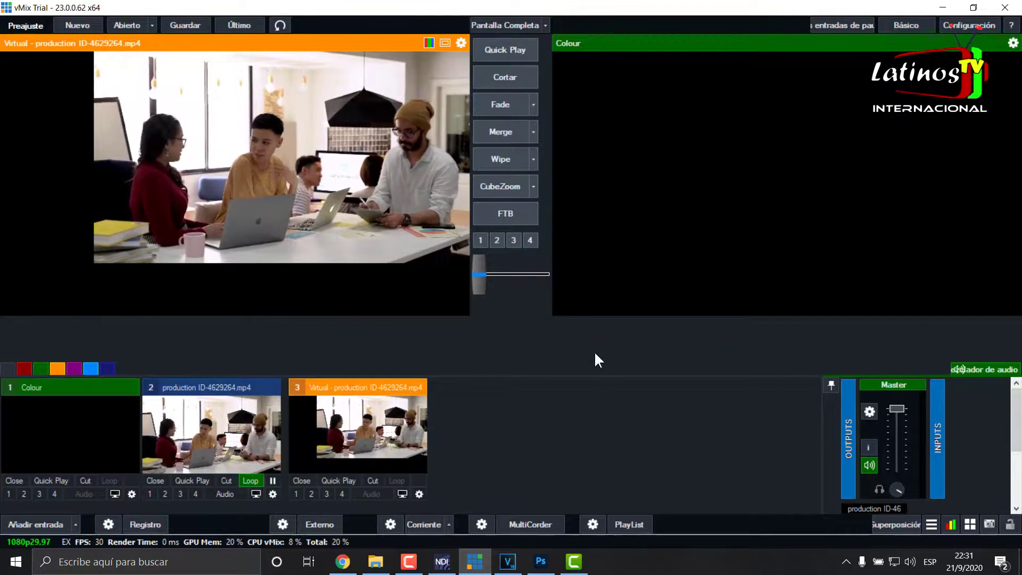
pyautogui.click(990, 525)
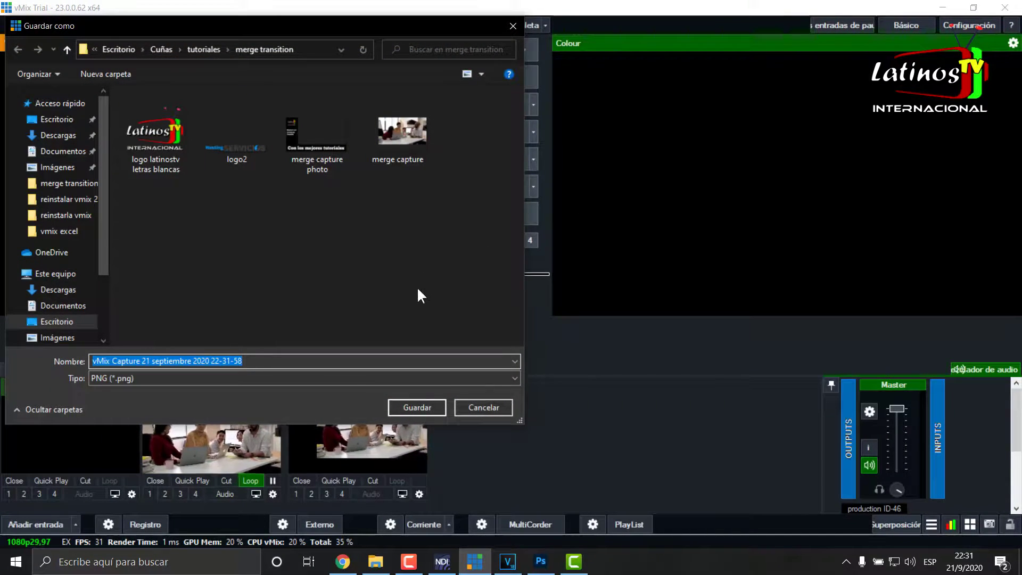
pyautogui.click(65, 48)
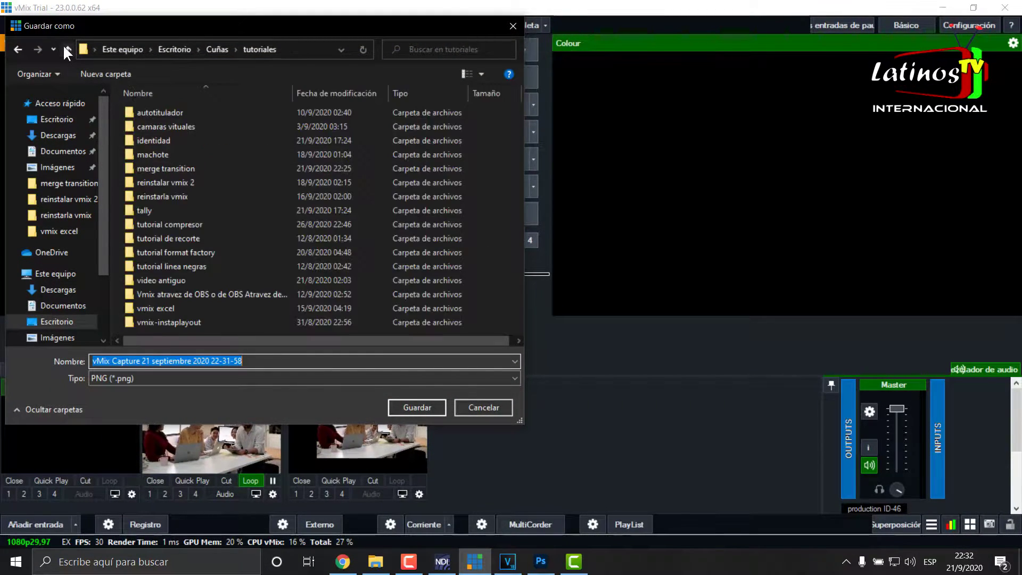
pyautogui.click(65, 48)
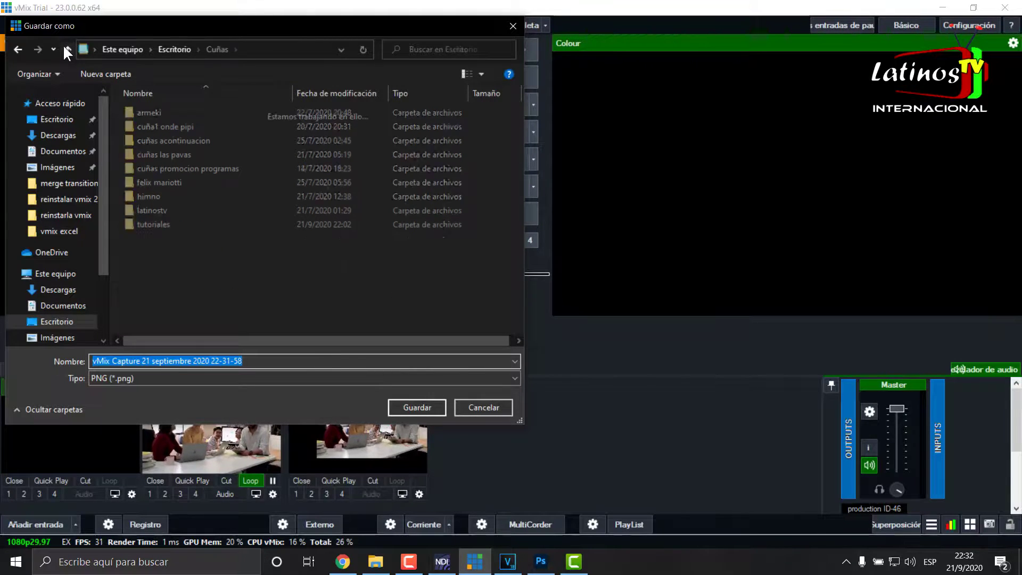
pyautogui.click(66, 49)
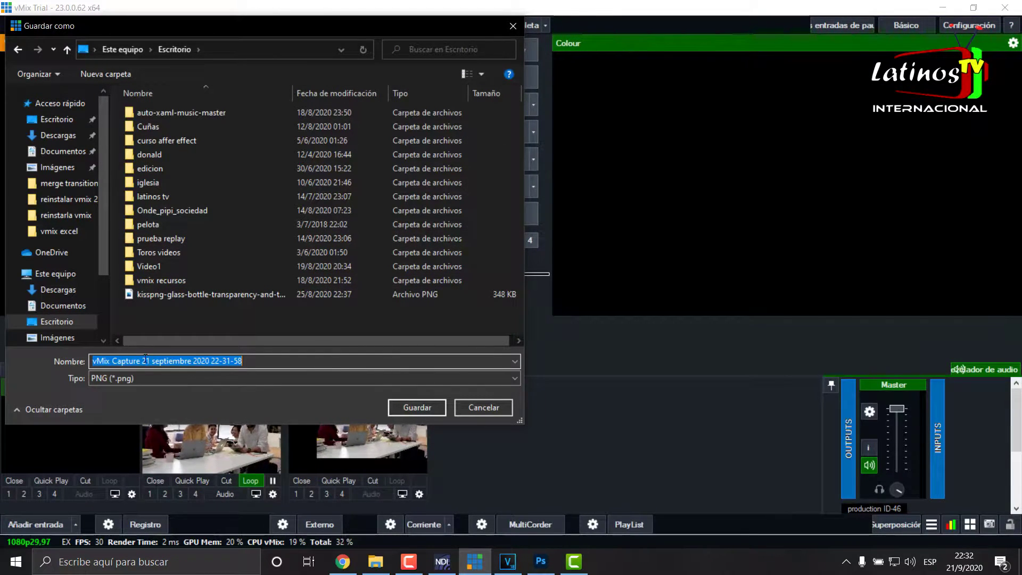
pyautogui.moveTo(141, 361); pyautogui.dragTo(243, 361)
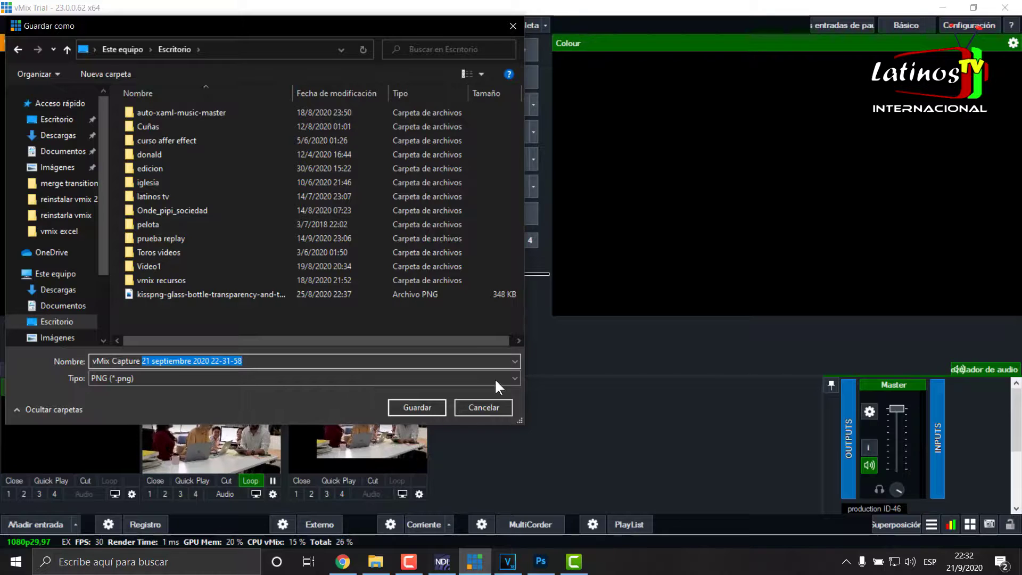
pyautogui.click(426, 406)
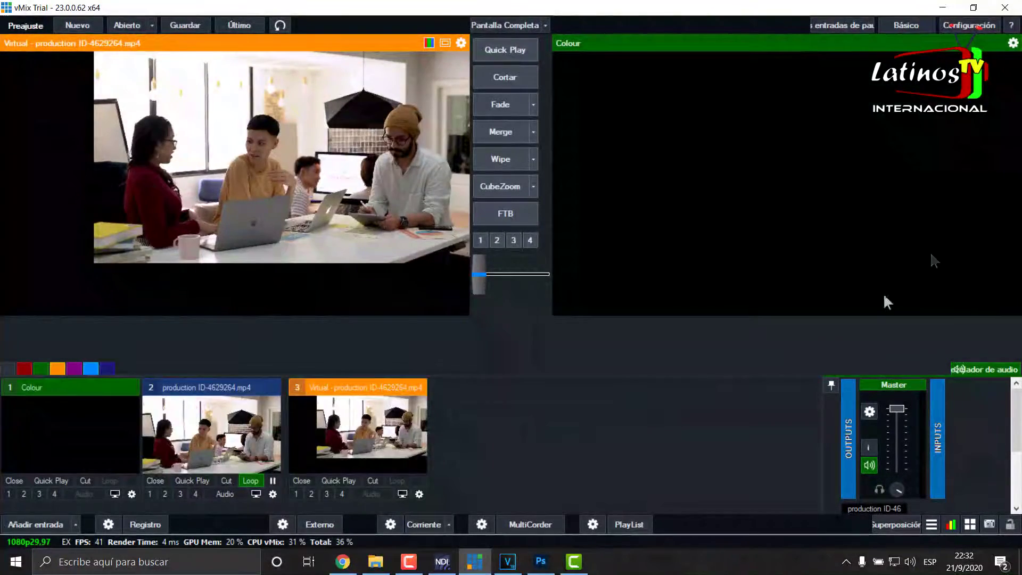
# Open the saved vMix capture from the desktop in Photoshop without colour management
pyautogui.click(943, 8)
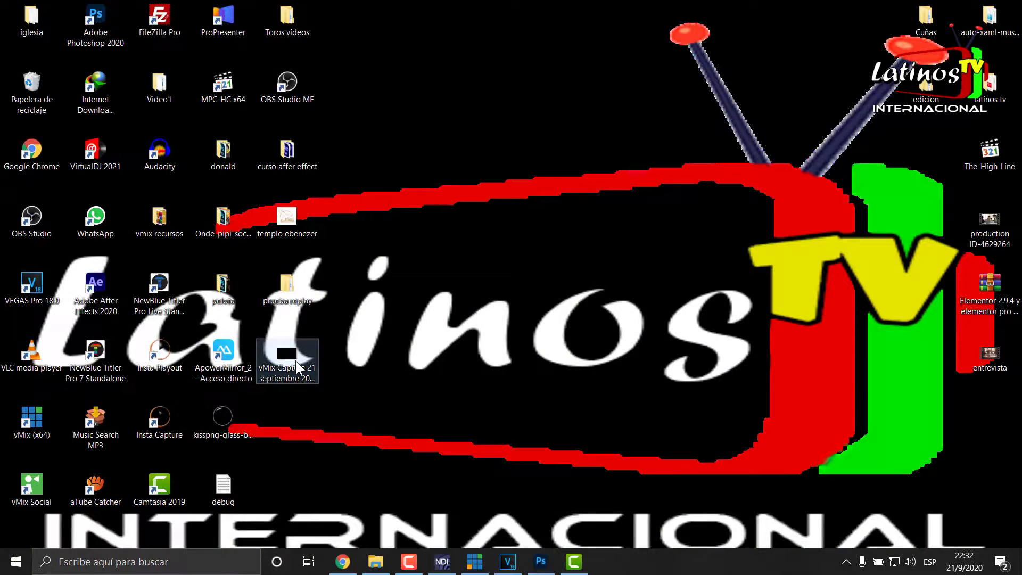
pyautogui.moveTo(286, 358); pyautogui.dragTo(540, 412)
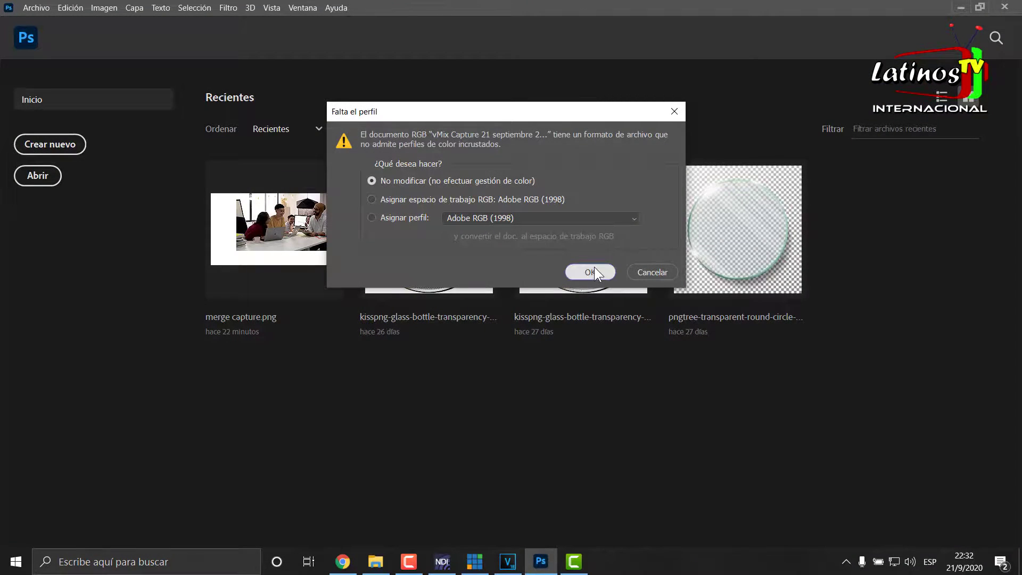
pyautogui.click(592, 271)
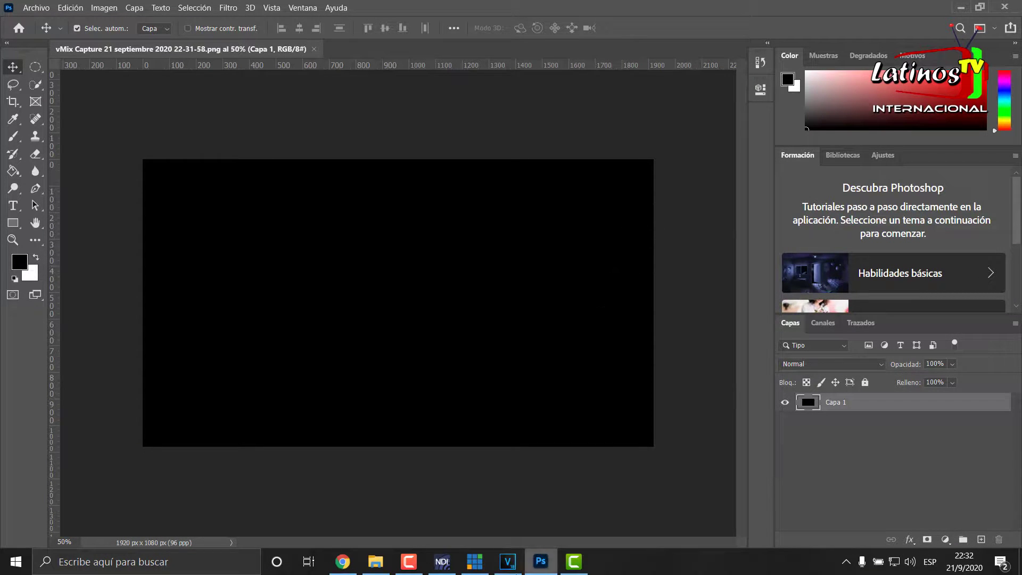
# Switch back to vMix and fade the virtual input to the output
pyautogui.click(475, 561)
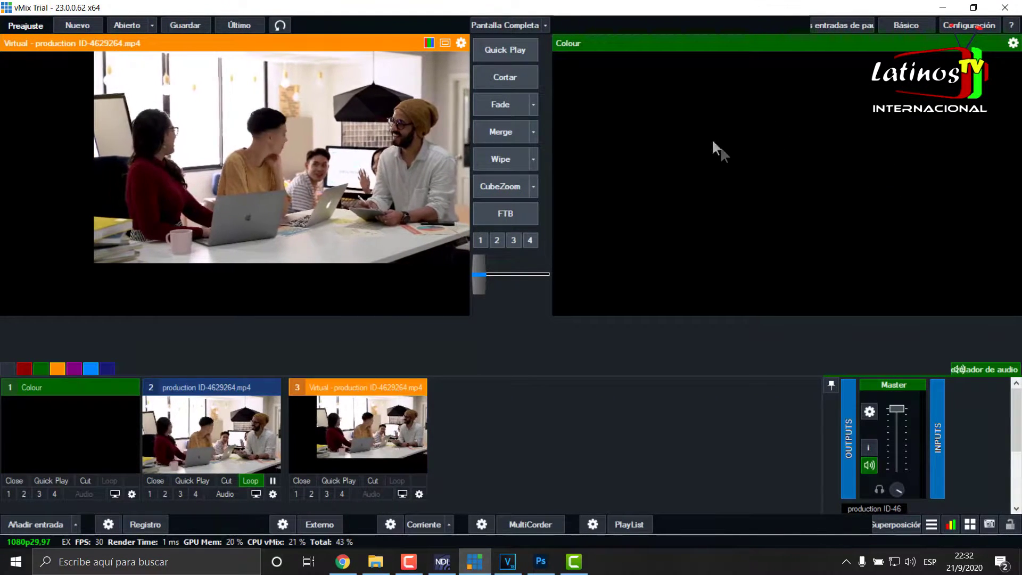
pyautogui.click(496, 104)
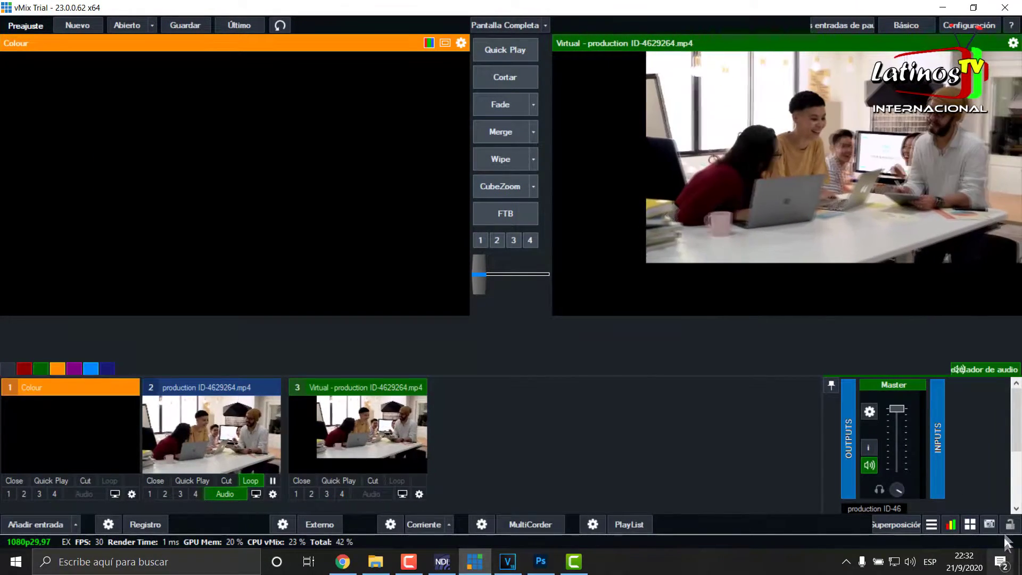
pyautogui.click(987, 523)
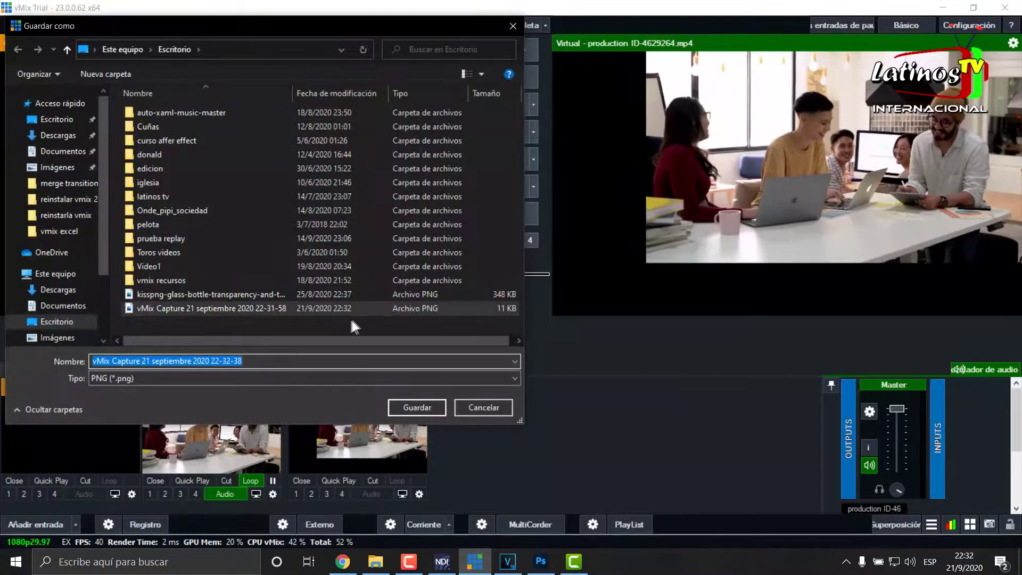
pyautogui.click(222, 307)
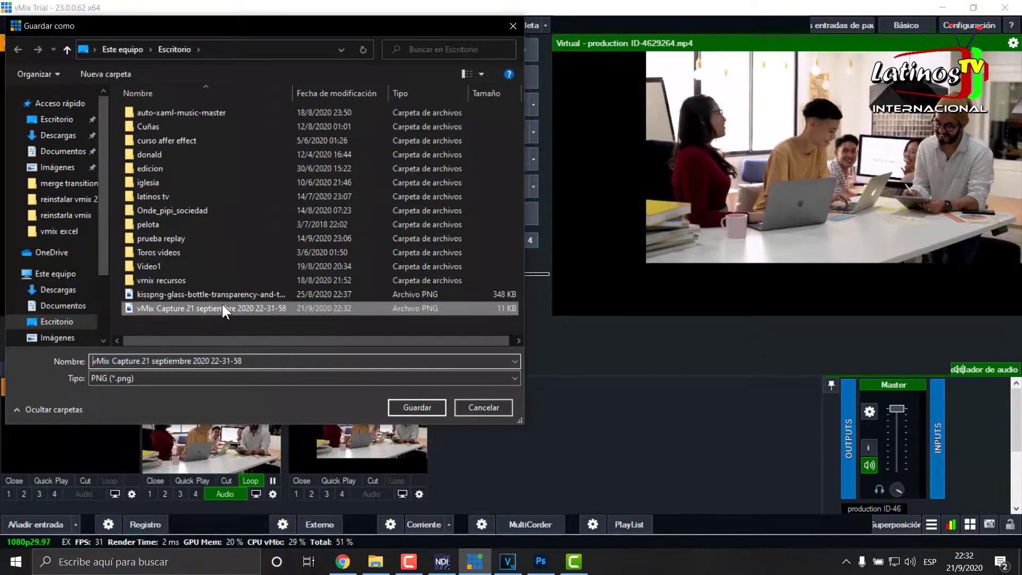
pyautogui.click(418, 408)
pyautogui.click(557, 283)
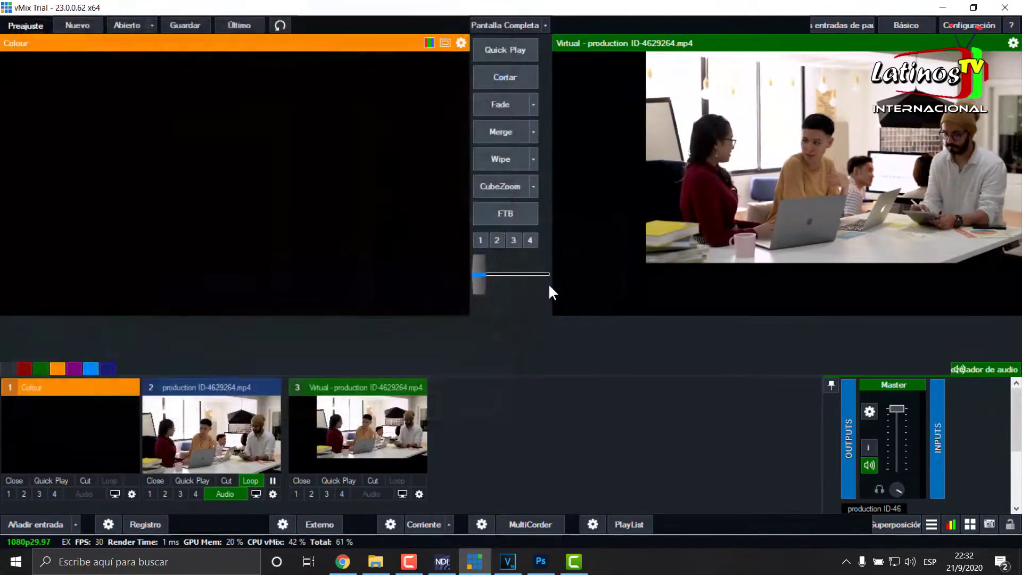
pyautogui.click(943, 7)
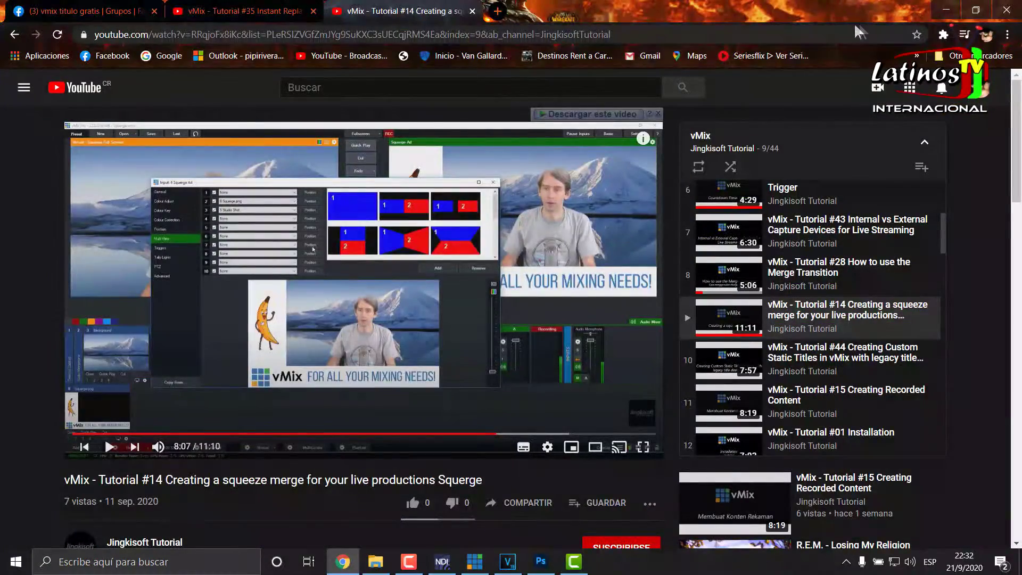
pyautogui.hotkey('alt', 'Tab')
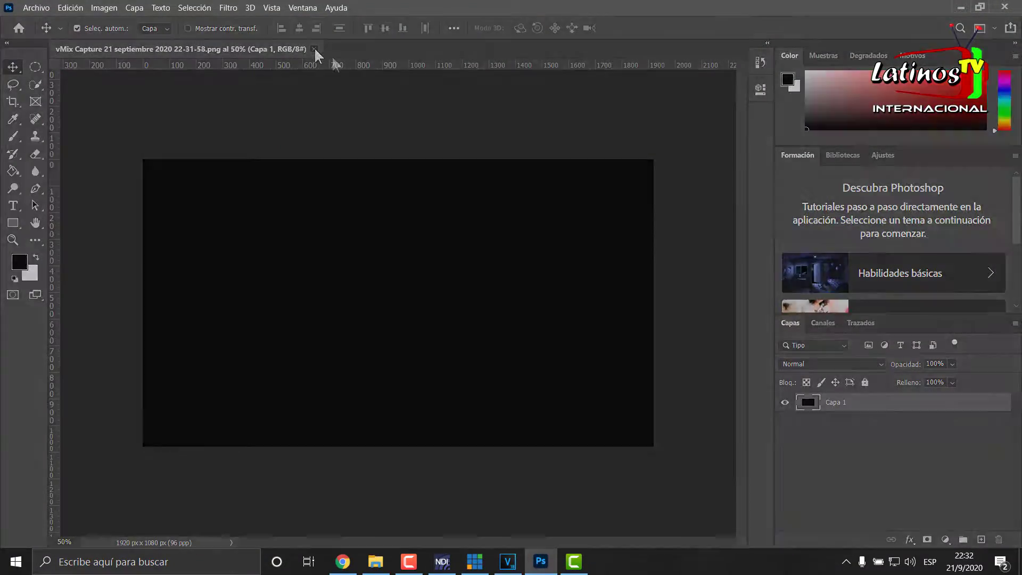
pyautogui.click(314, 49)
pyautogui.click(961, 8)
pyautogui.moveTo(288, 356); pyautogui.dragTo(527, 405)
pyautogui.click(602, 272)
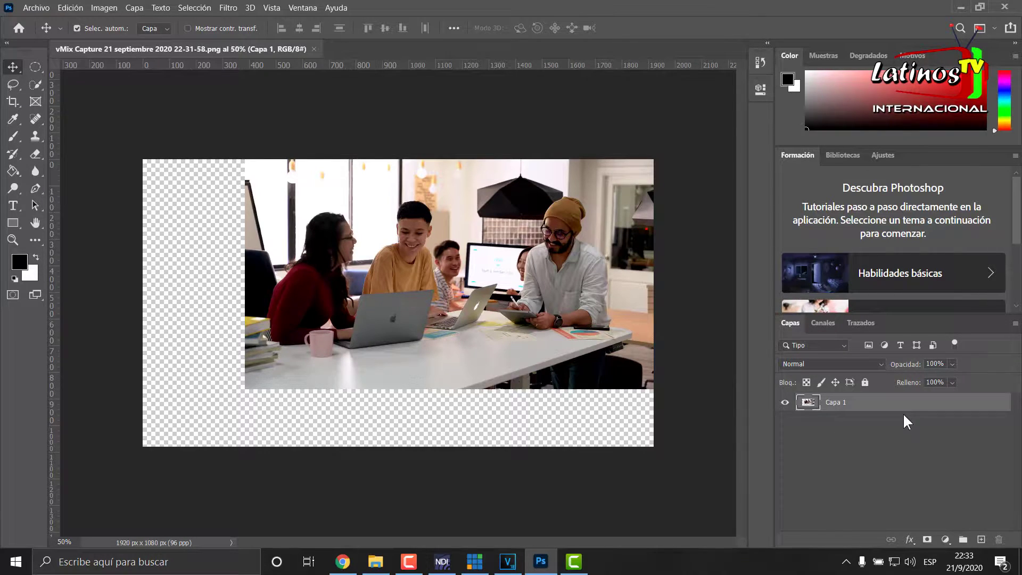
# Add a new layer, fill it with black using the Paint Bucket, and move it beneath the capture layer
pyautogui.click(982, 539)
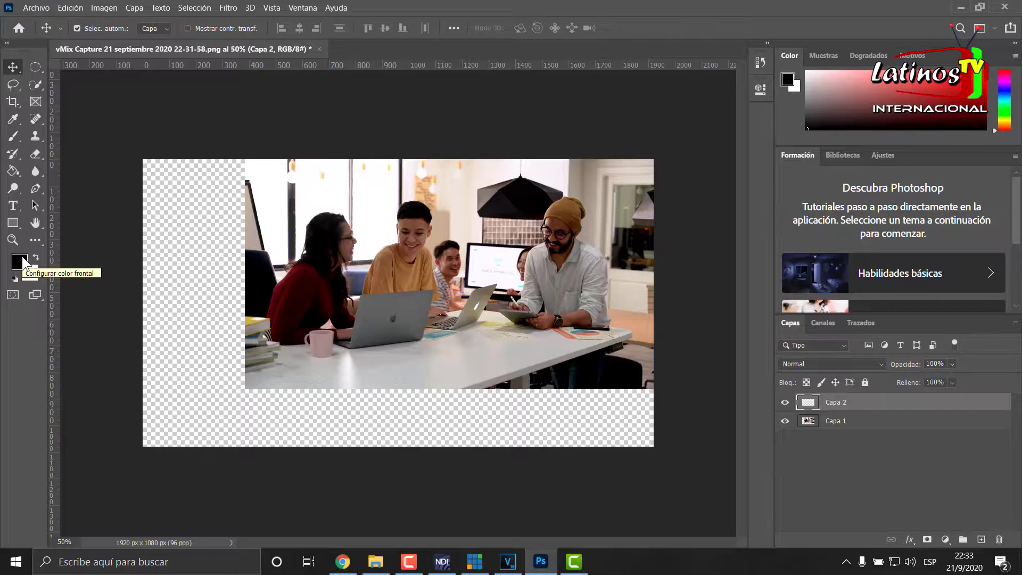
pyautogui.click(13, 171)
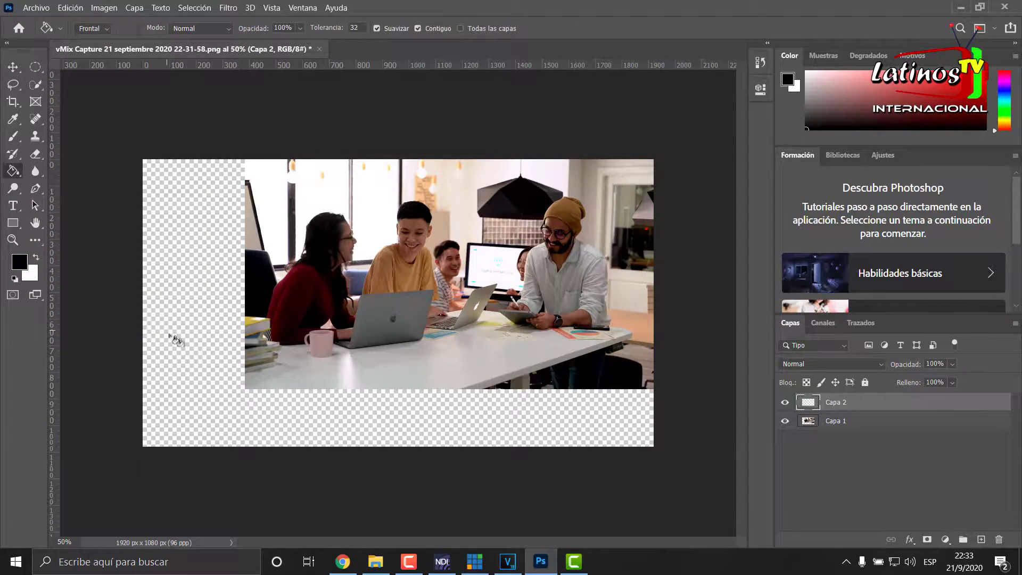
pyautogui.click(181, 343)
pyautogui.moveTo(867, 424); pyautogui.dragTo(866, 400)
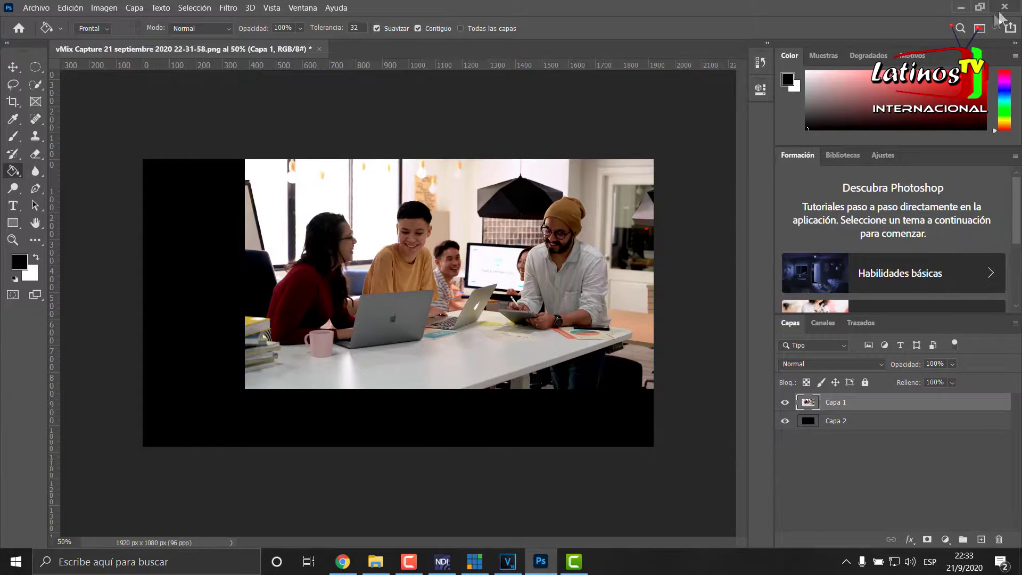
# Place the favicon logo from the logo LTV folder in the upper part of the black area beside the photo
pyautogui.click(961, 7)
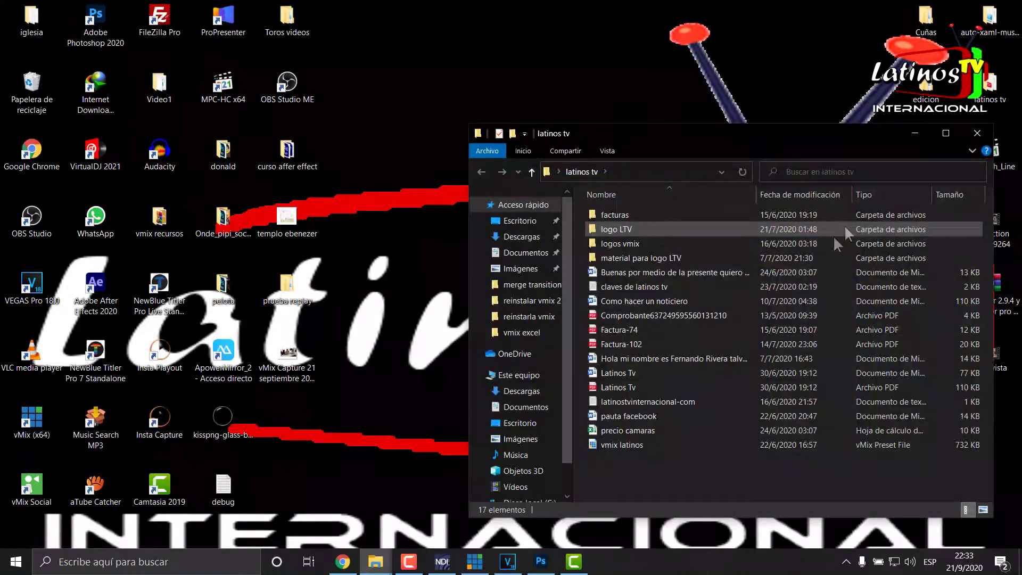
pyautogui.doubleClick(634, 229)
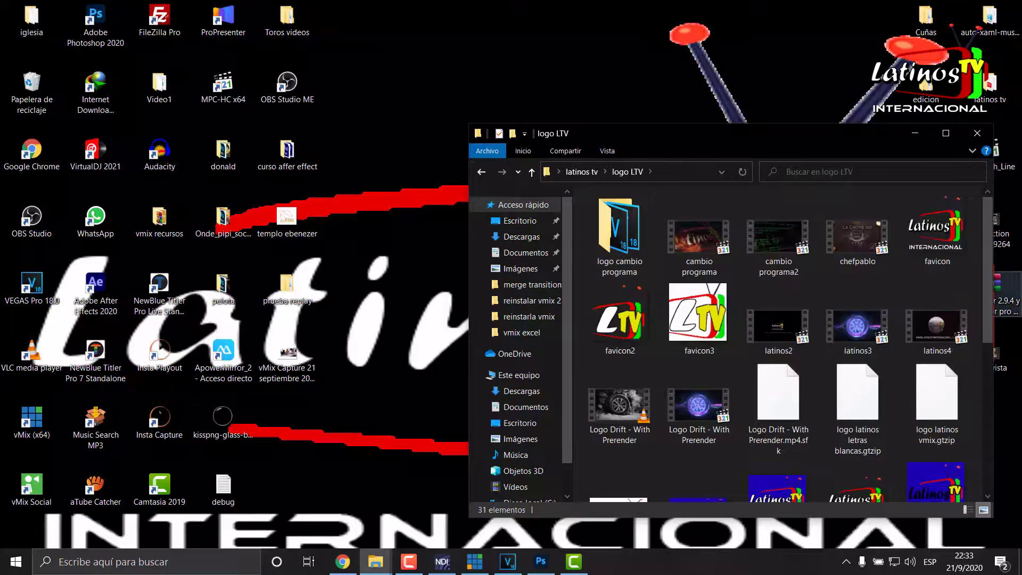
pyautogui.moveTo(943, 238); pyautogui.dragTo(203, 180)
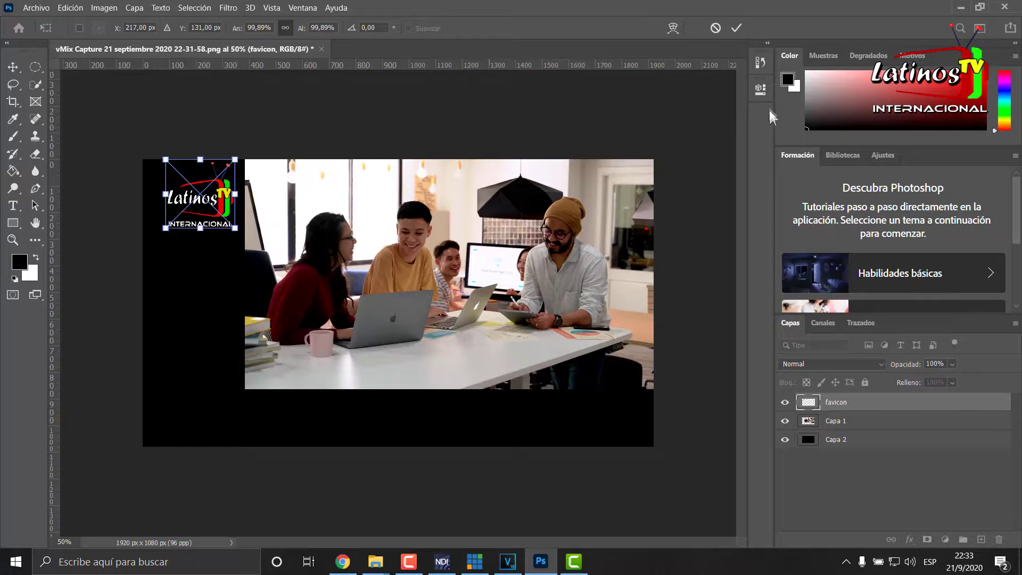
pyautogui.click(737, 30)
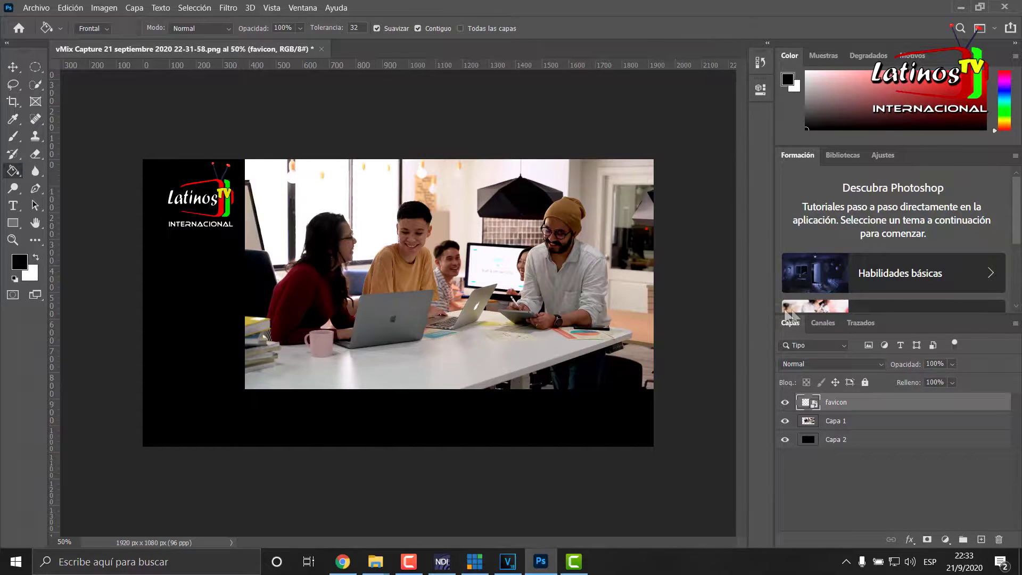
# Add a placeholder text layer in the black strip below the photo and enlarge it to about 867%
pyautogui.click(12, 206)
pyautogui.click(308, 421)
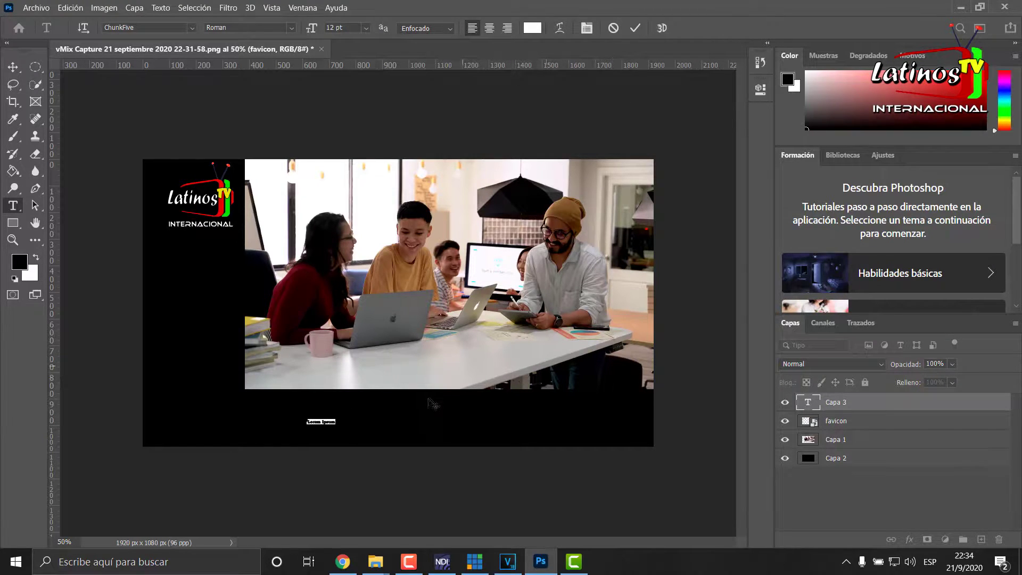
pyautogui.click(636, 29)
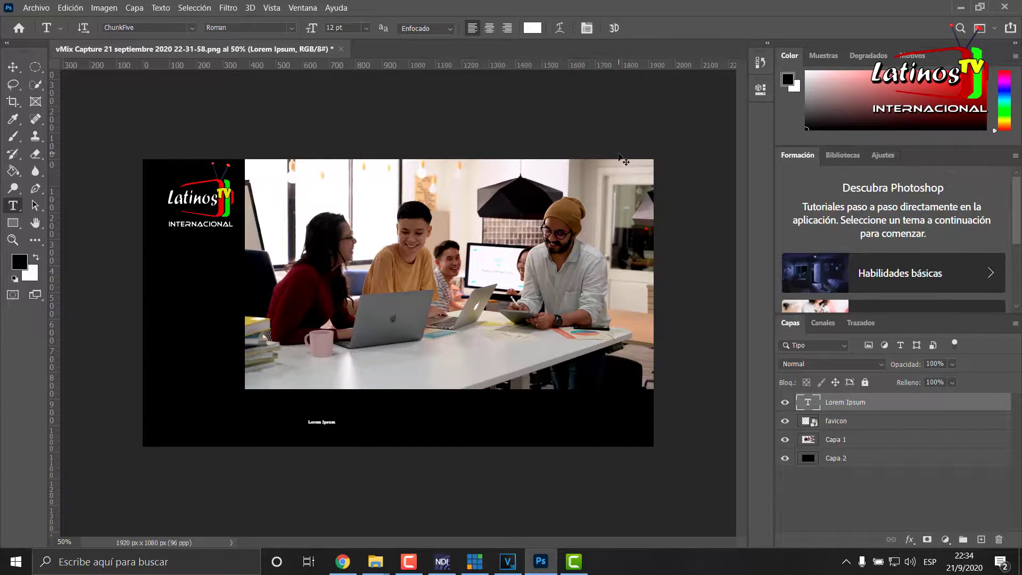
pyautogui.hotkey('ctrl', 't')
pyautogui.moveTo(335, 418); pyautogui.dragTo(543, 384)
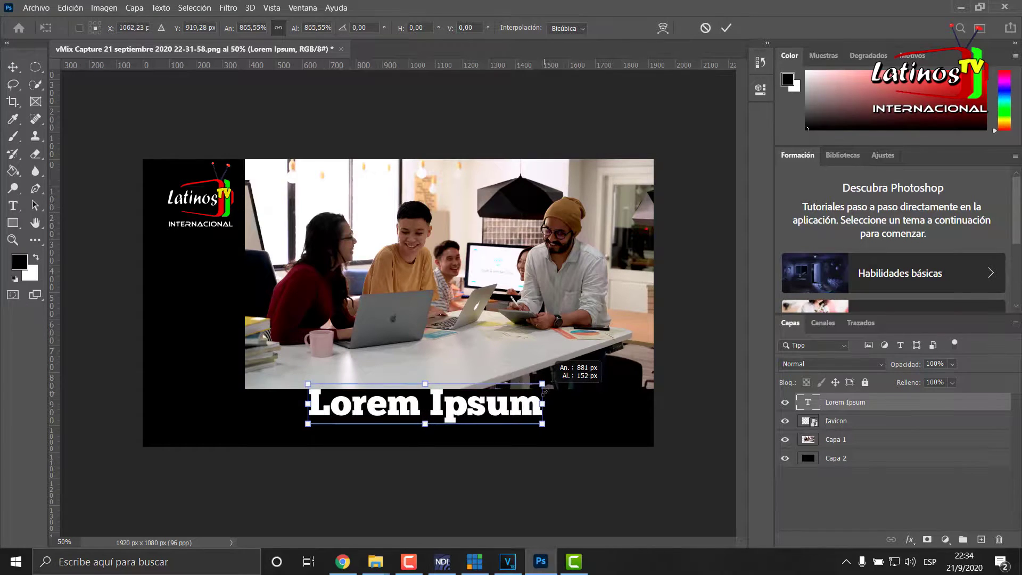
pyautogui.moveTo(479, 410); pyautogui.dragTo(470, 421)
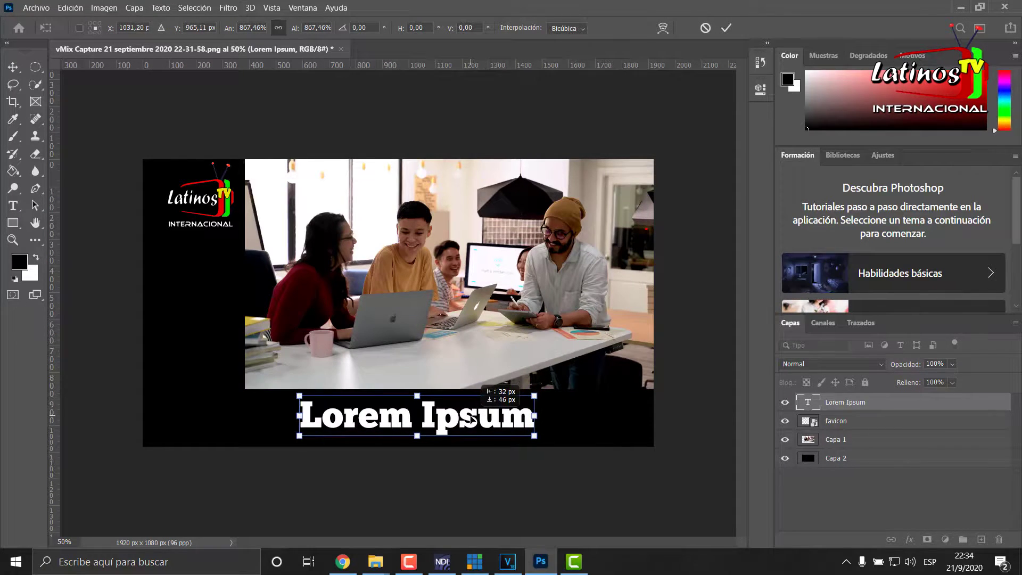
pyautogui.click(727, 27)
# Replace the placeholder text below the photo with "Los mejores tutoriales"
pyautogui.doubleClick(524, 418)
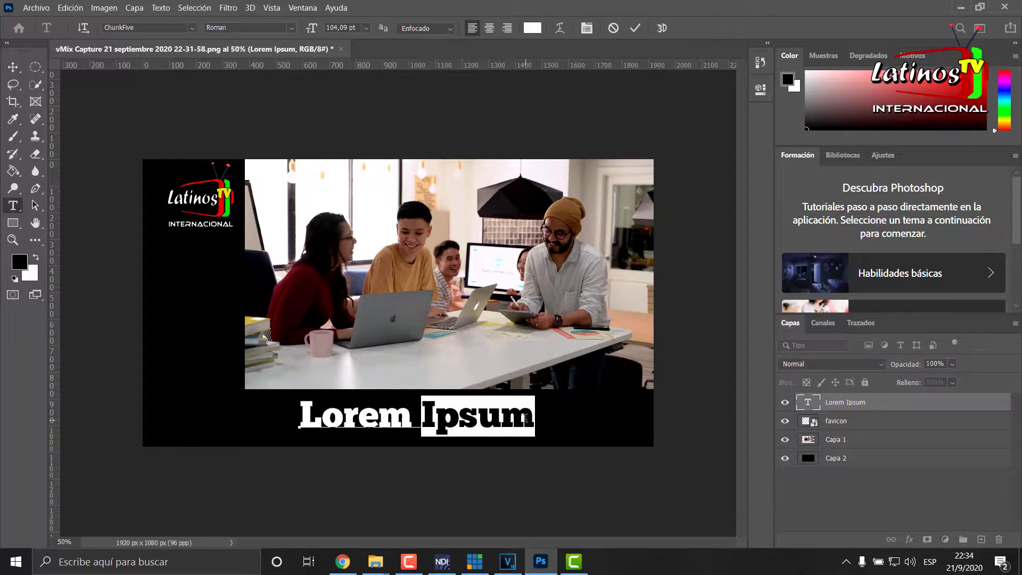
pyautogui.press('BackSpace')
pyautogui.press('BackSpace')
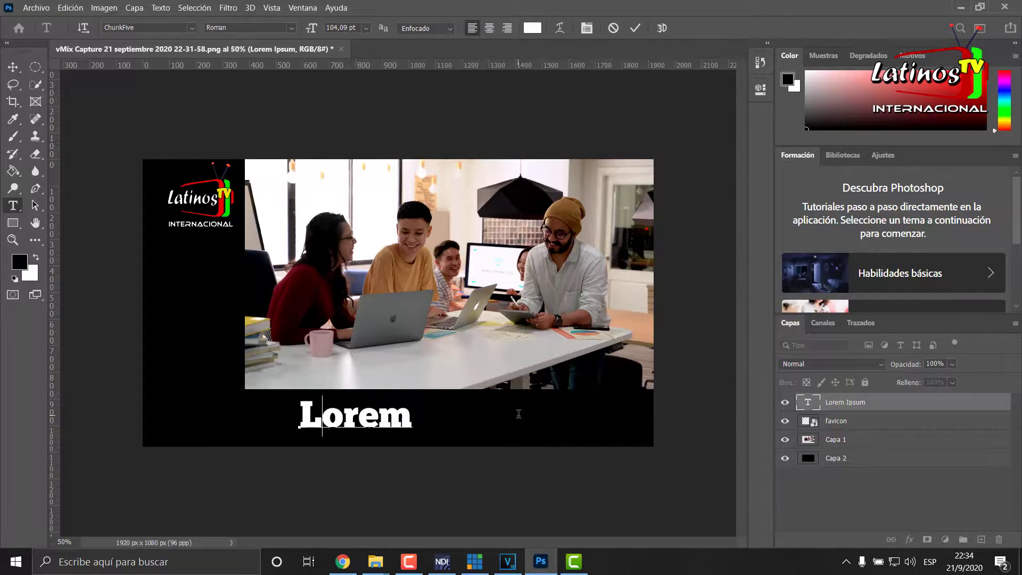
pyautogui.press('BackSpace')
pyautogui.press('BackSpace')
pyautogui.press('BackSpace')
pyautogui.press('BackSpace')
pyautogui.press('BackSpace')
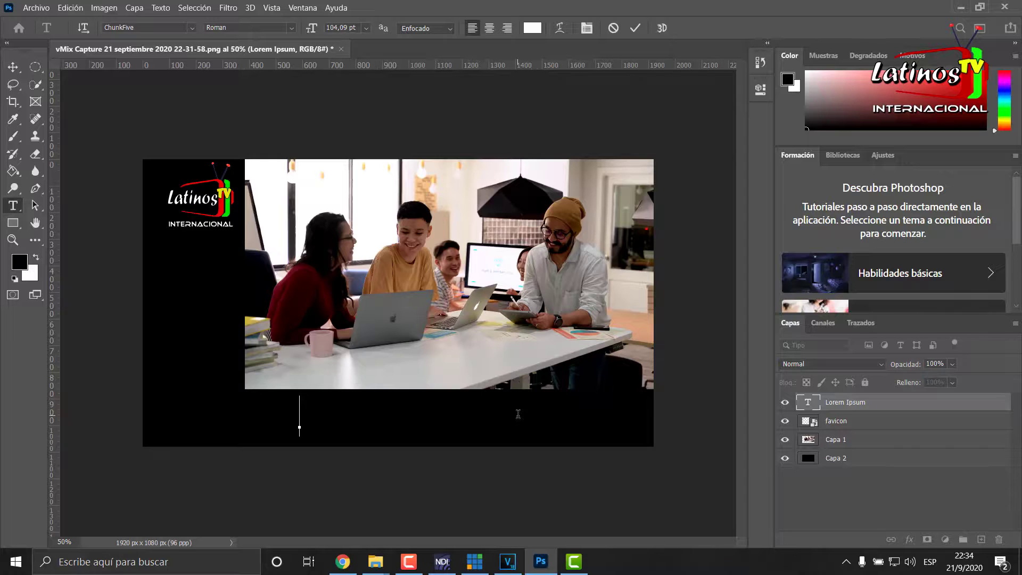
pyautogui.write('Los')
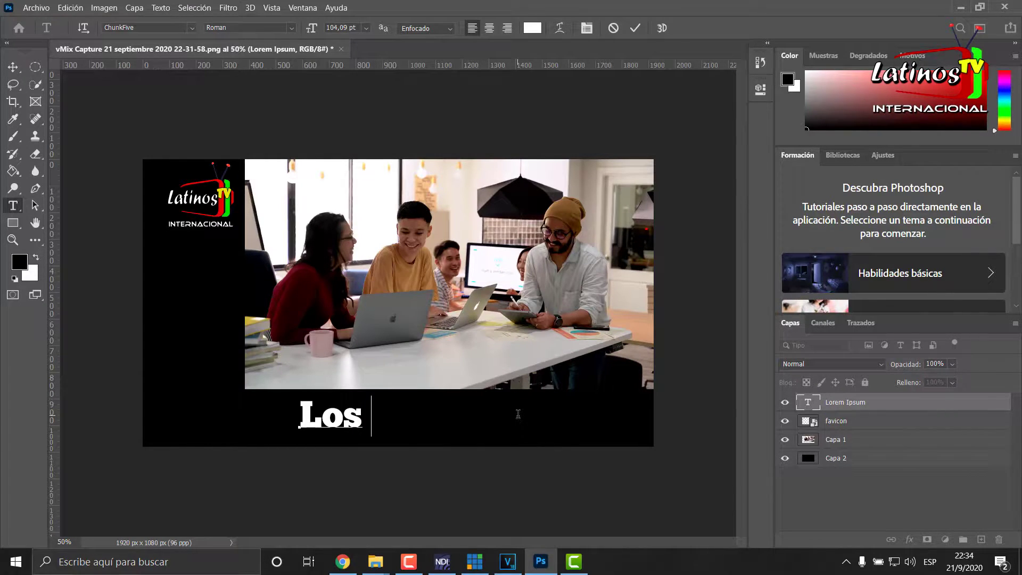
pyautogui.write(' mejore')
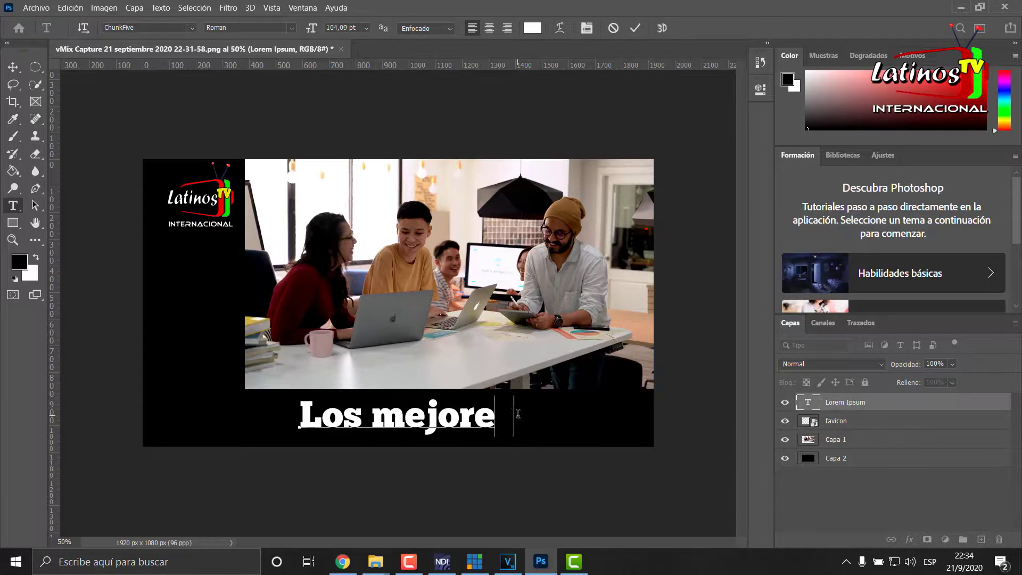
pyautogui.write('s tutori')
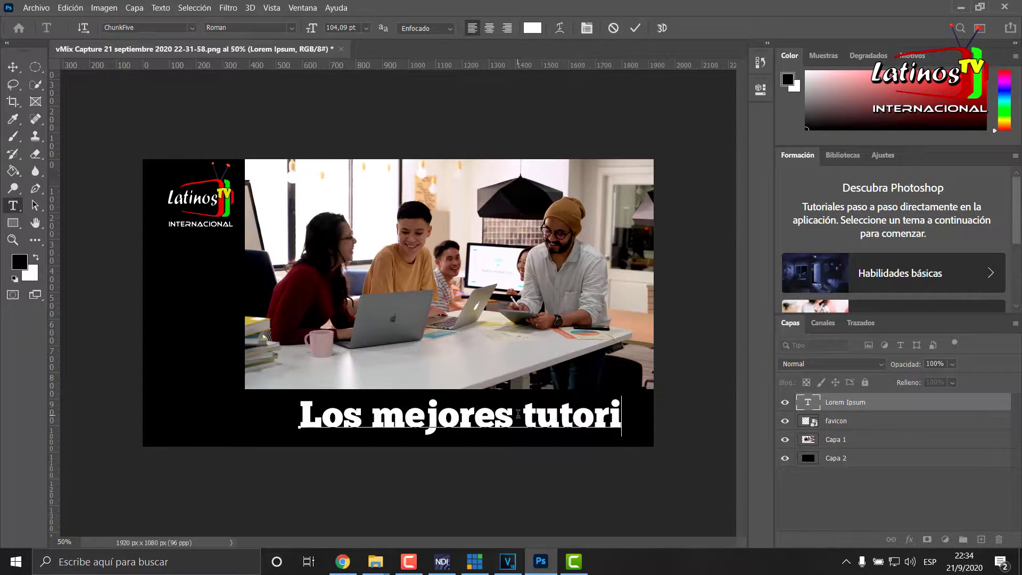
pyautogui.write('ales')
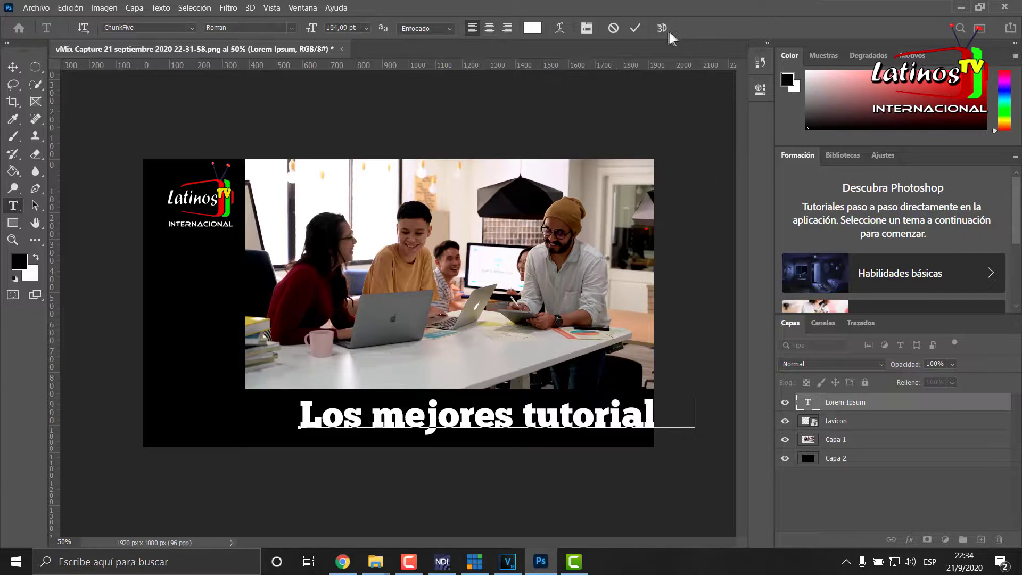
pyautogui.click(635, 28)
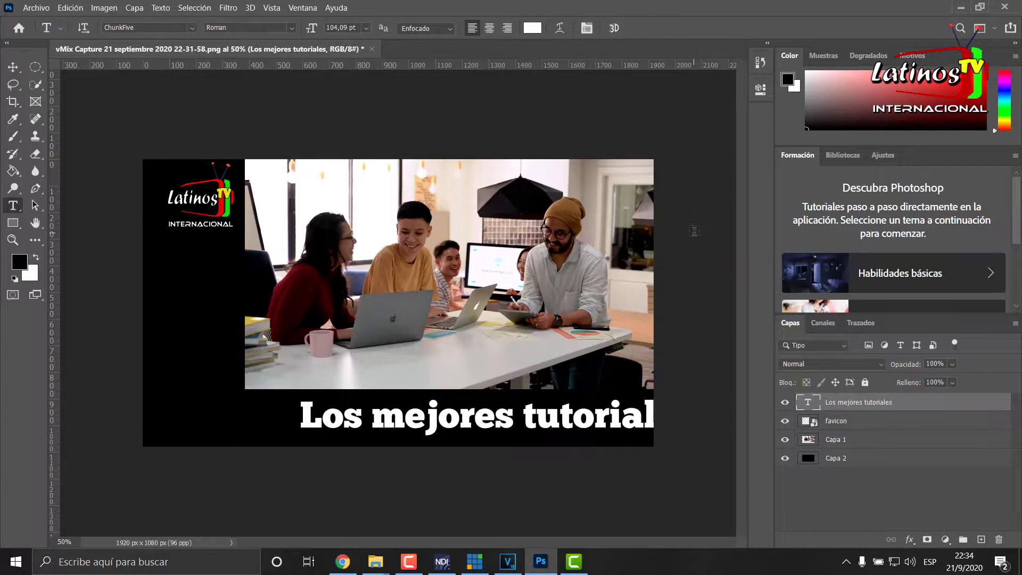
# Move the "Los mejores tutoriales" title so it fits entirely within the black strip below the photo
pyautogui.hotkey('ctrl', 't')
pyautogui.moveTo(567, 419); pyautogui.dragTo(518, 425)
pyautogui.click(726, 28)
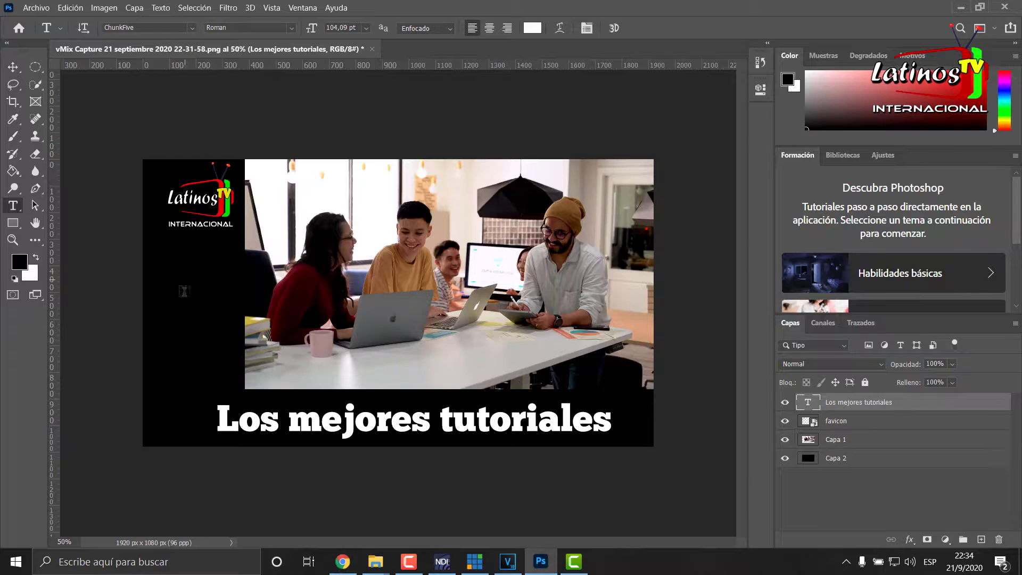
# Add a second placeholder text layer, scale it to about 250%, and position it just under the logo
pyautogui.click(172, 272)
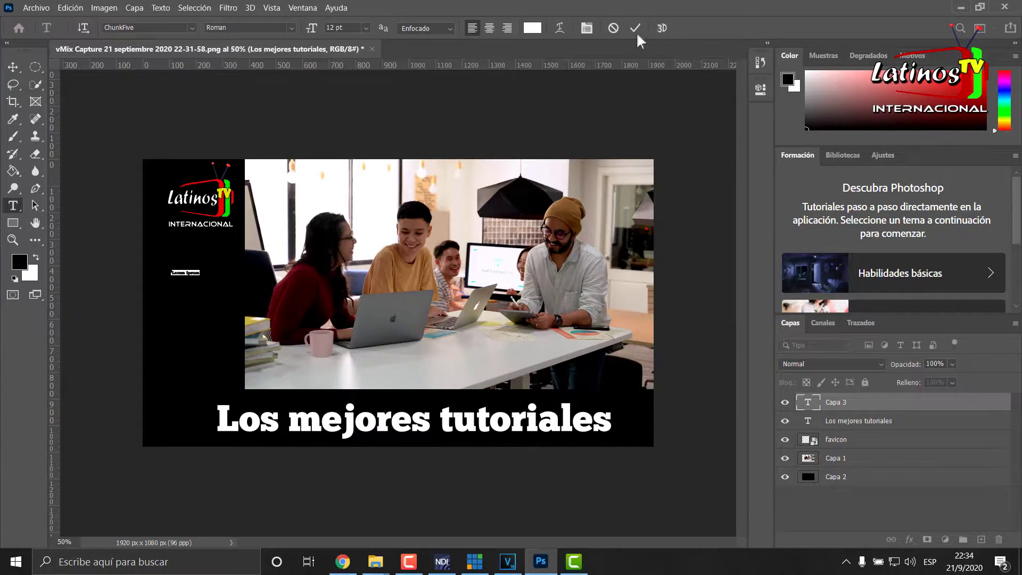
pyautogui.click(641, 35)
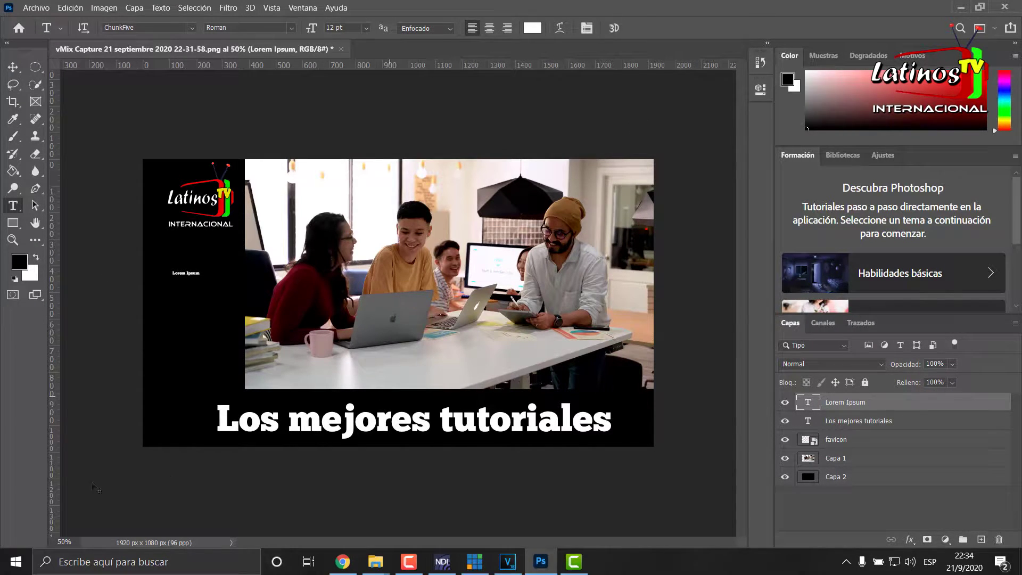
pyautogui.hotkey('ctrl', 't')
pyautogui.moveTo(201, 266)
pyautogui.mouseDown()
pyautogui.moveTo(242, 263)
pyautogui.moveTo(209, 251)
pyautogui.mouseUp()
pyautogui.click(730, 31)
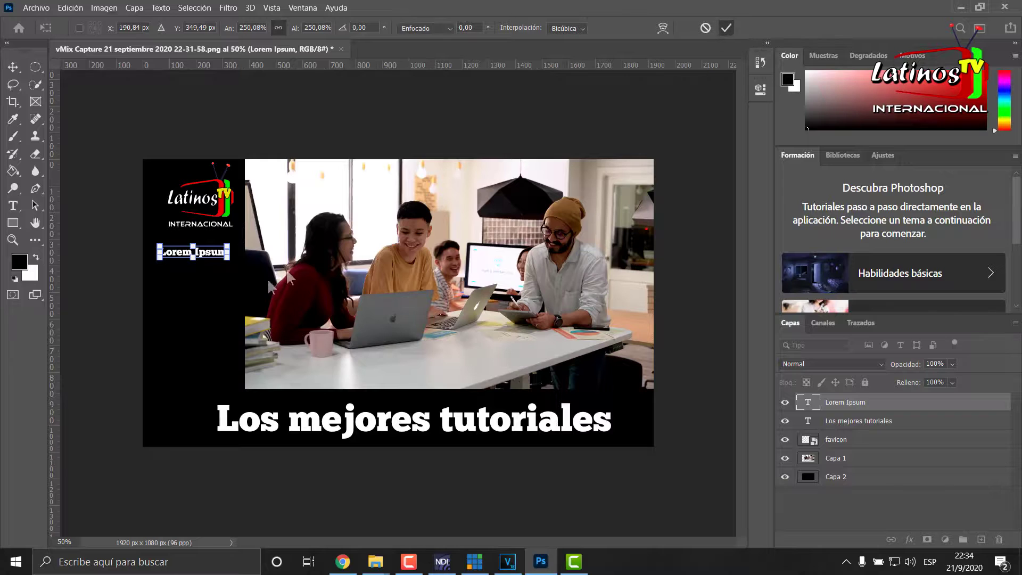
# Replace the placeholder under the logo with "Siganos:" and enlarge it to about 168.5%
pyautogui.press('t')
pyautogui.tripleClick(224, 252)
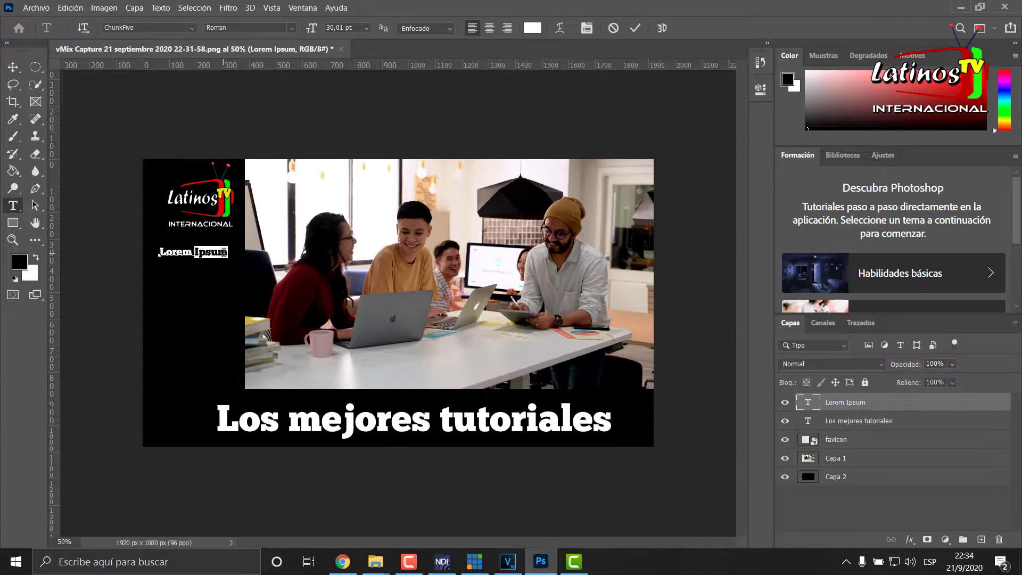
pyautogui.press('BackSpace')
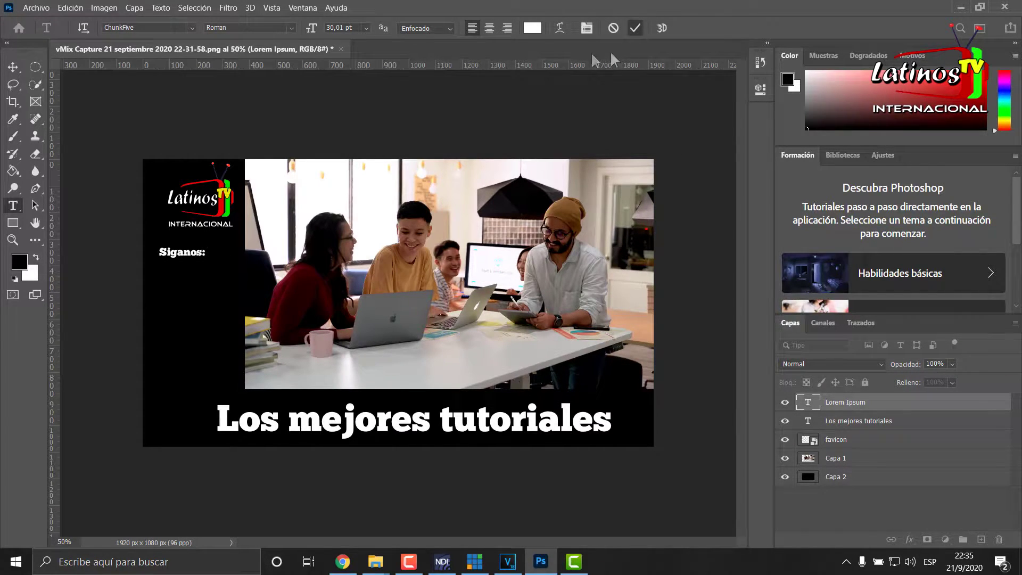
pyautogui.click(635, 27)
pyautogui.hotkey('ctrl', 't')
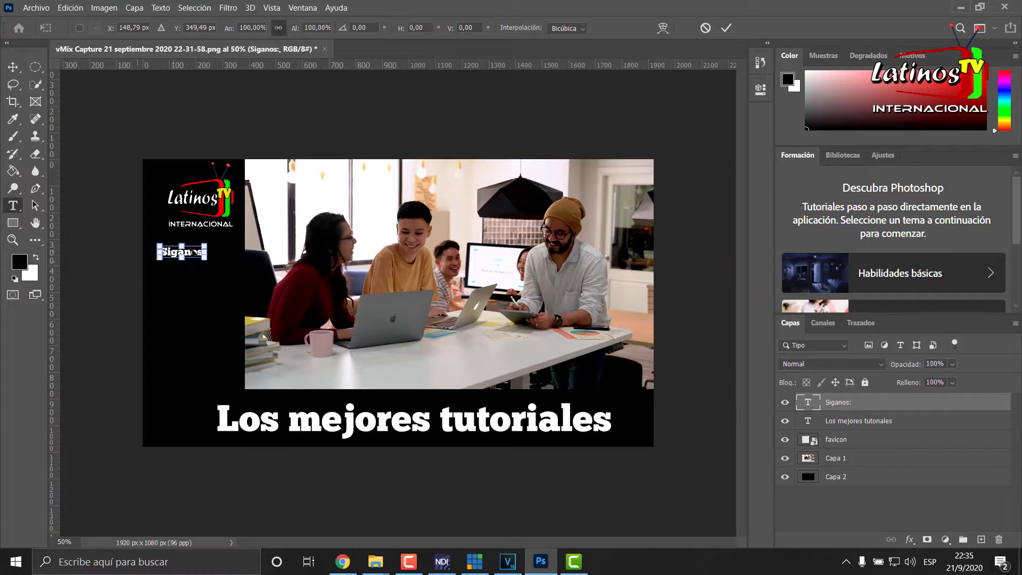
pyautogui.moveTo(207, 246); pyautogui.dragTo(229, 261)
pyautogui.click(727, 29)
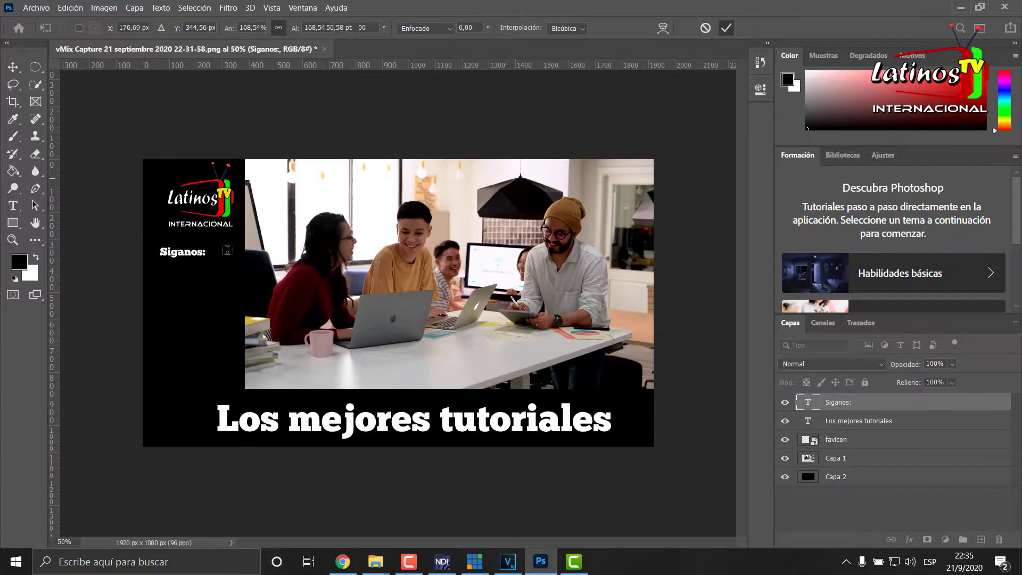
# Extend the text under the logo to read "Siganos en:"
pyautogui.click(230, 250)
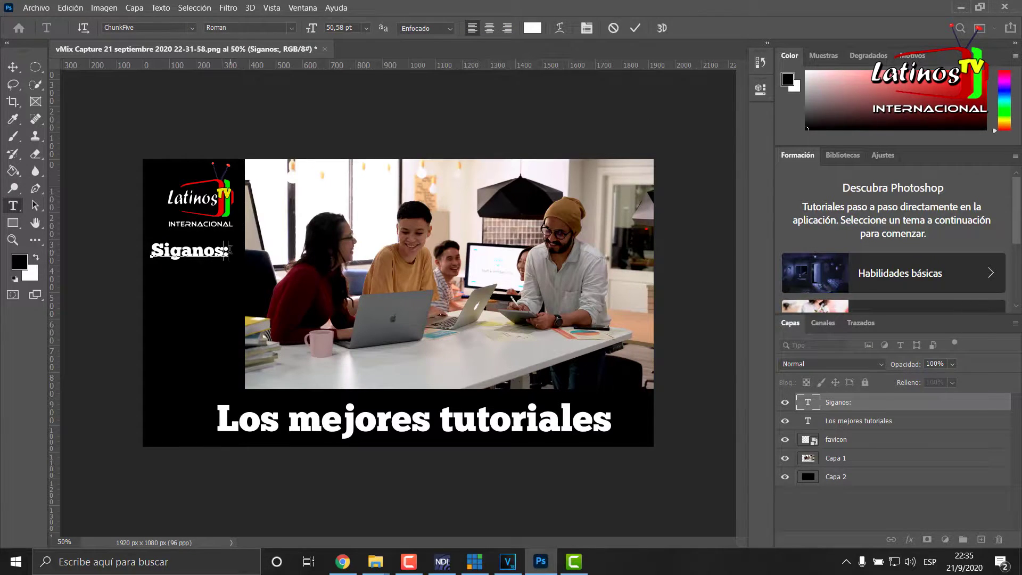
pyautogui.write('en')
pyautogui.click(636, 29)
# Scale the "Siganos en:" text to about 88.1% and shift it to fit the black column beside the photo
pyautogui.hotkey('ctrl', 't')
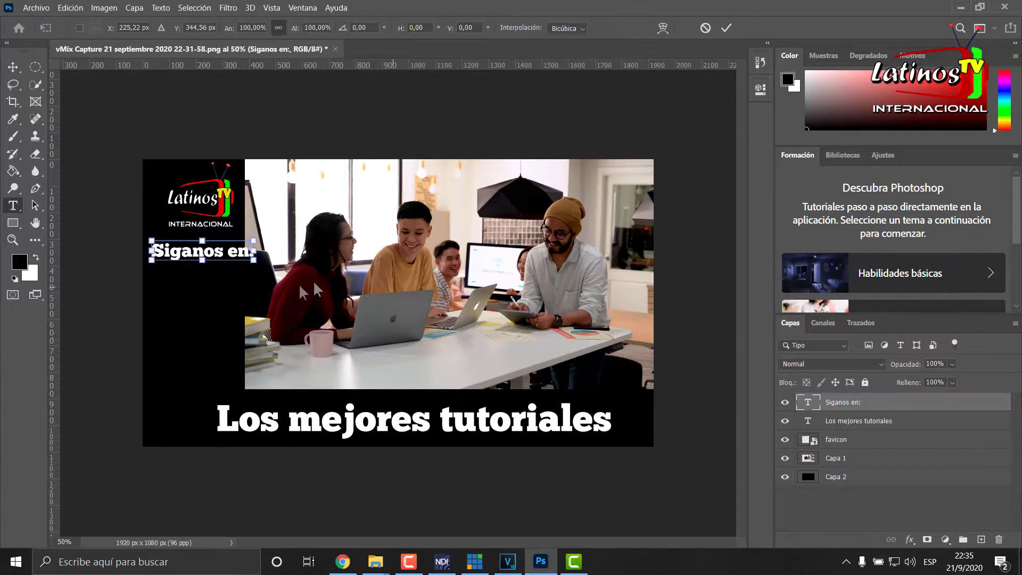
pyautogui.moveTo(254, 260); pyautogui.dragTo(223, 257)
pyautogui.hotkey('shift', 'Left')
pyautogui.hotkey('shift', 'Left')
pyautogui.hotkey('shift', 'Left')
pyautogui.hotkey('shift', 'Left')
pyautogui.press('Left')
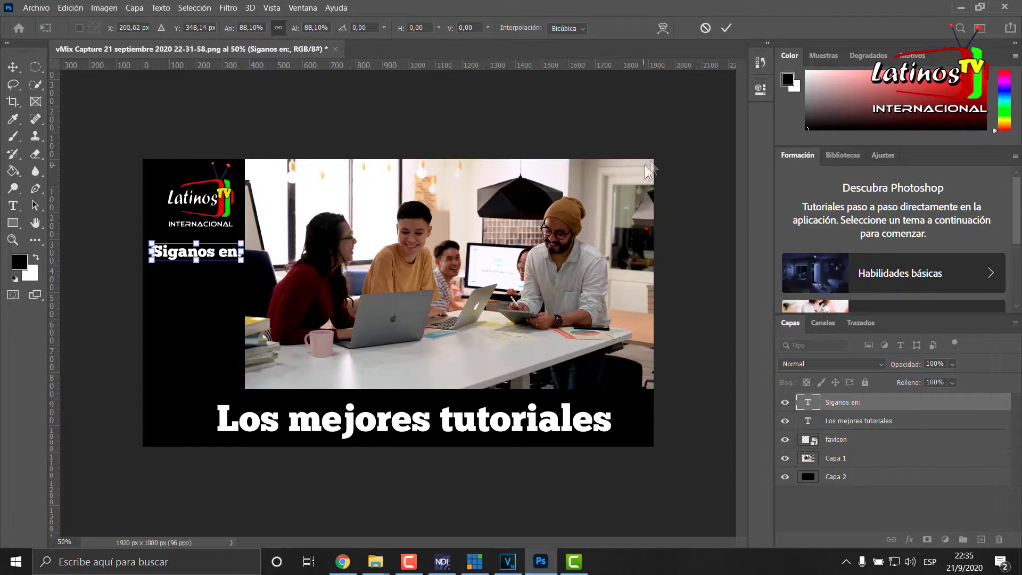
pyautogui.click(732, 28)
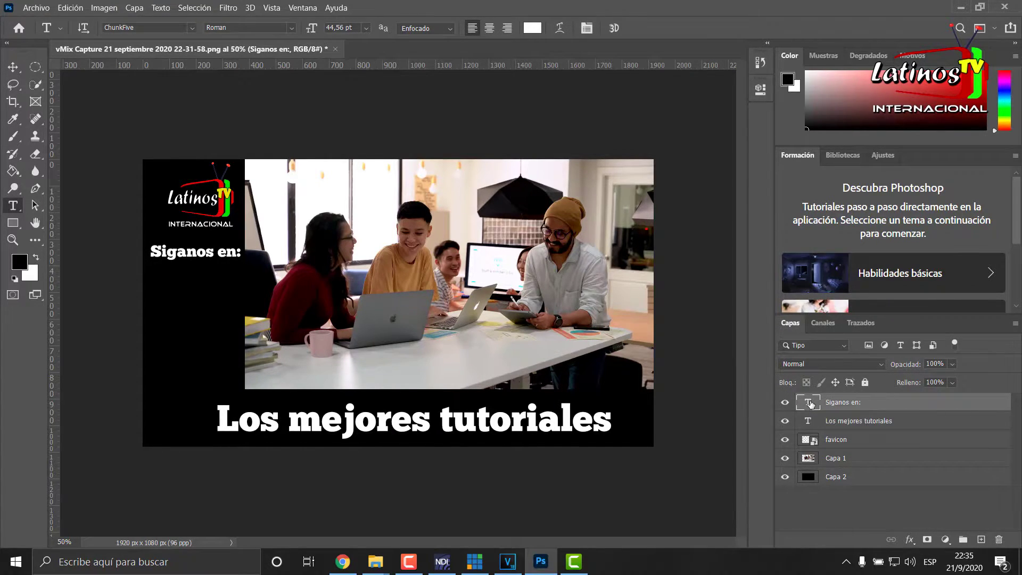
# Duplicate the "Siganos en:" text layer and move the copy directly beneath the original
pyautogui.hotkey('ctrl', 'j')
pyautogui.hotkey('ctrl', 't')
pyautogui.moveTo(211, 256); pyautogui.dragTo(211, 283)
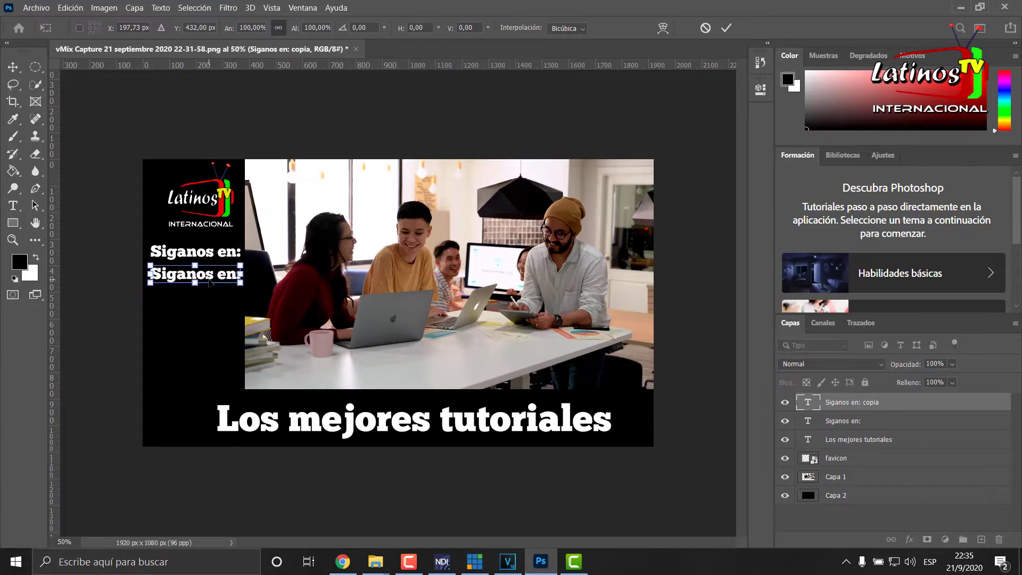
pyautogui.press('Return')
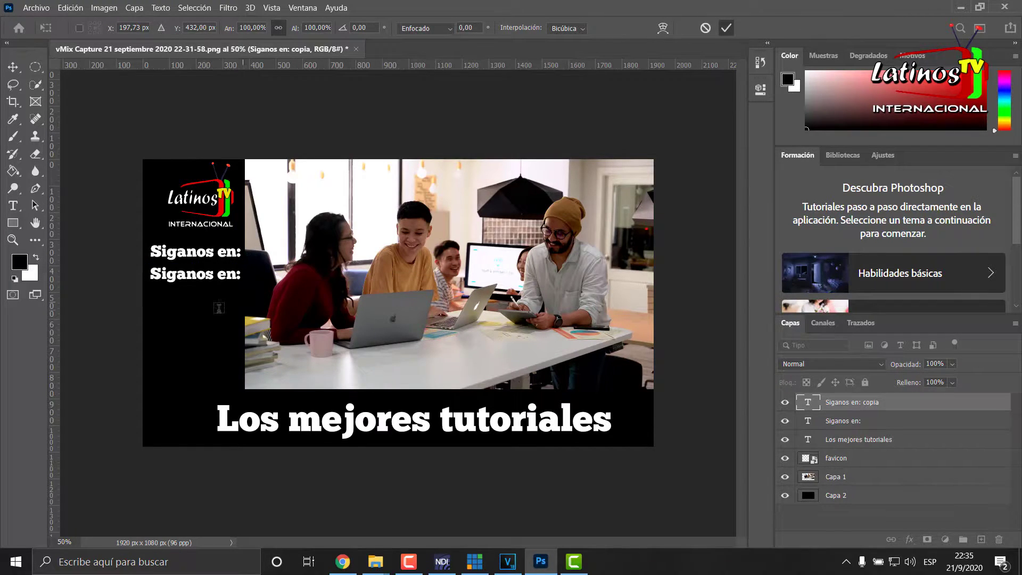
pyautogui.press('t')
pyautogui.click(241, 274)
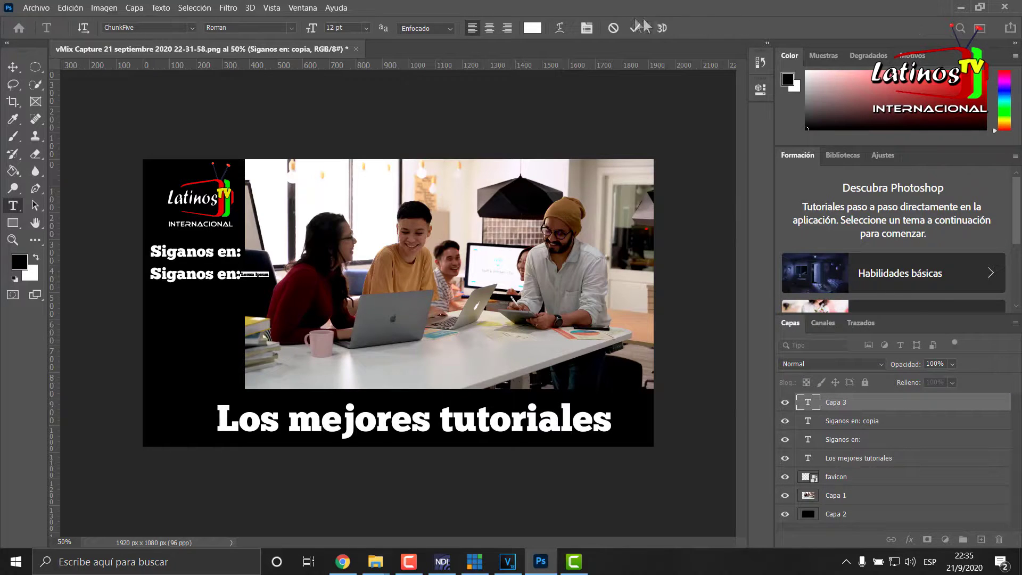
pyautogui.click(634, 32)
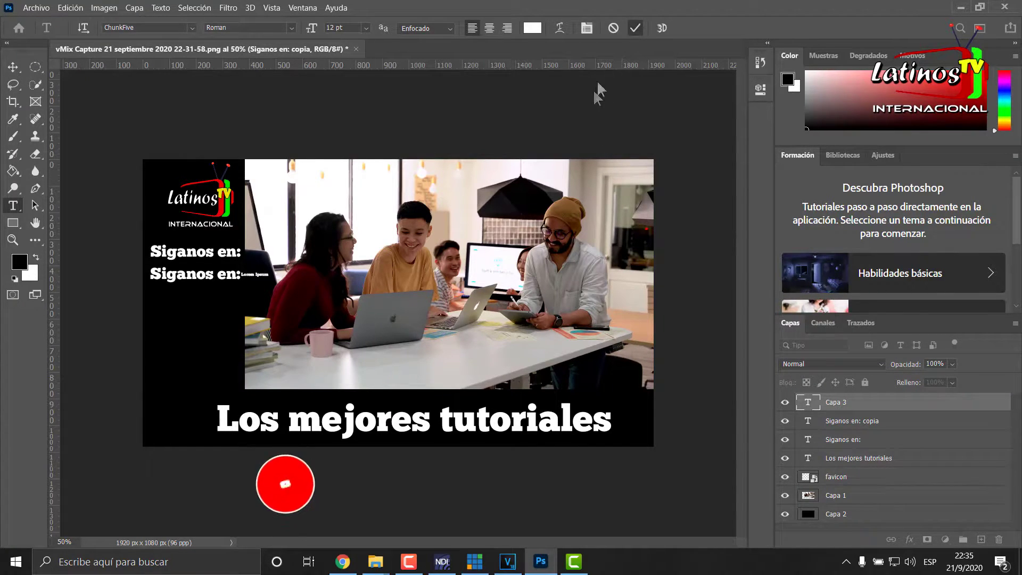
pyautogui.hotkey('ctrl', 'z')
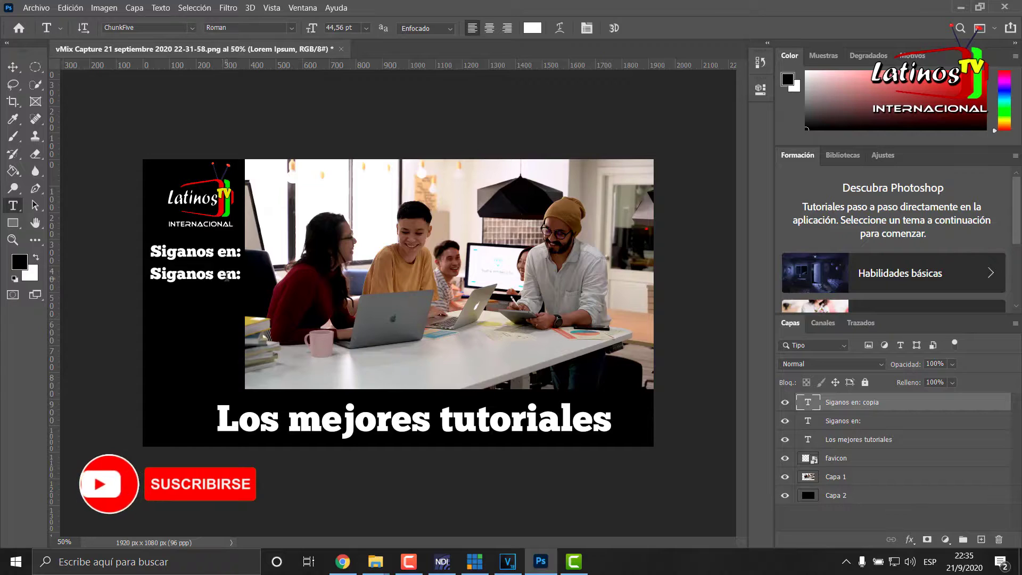
# Replace the text of the lower "Siganos en:" copy with "Facebook"
pyautogui.tripleClick(228, 275)
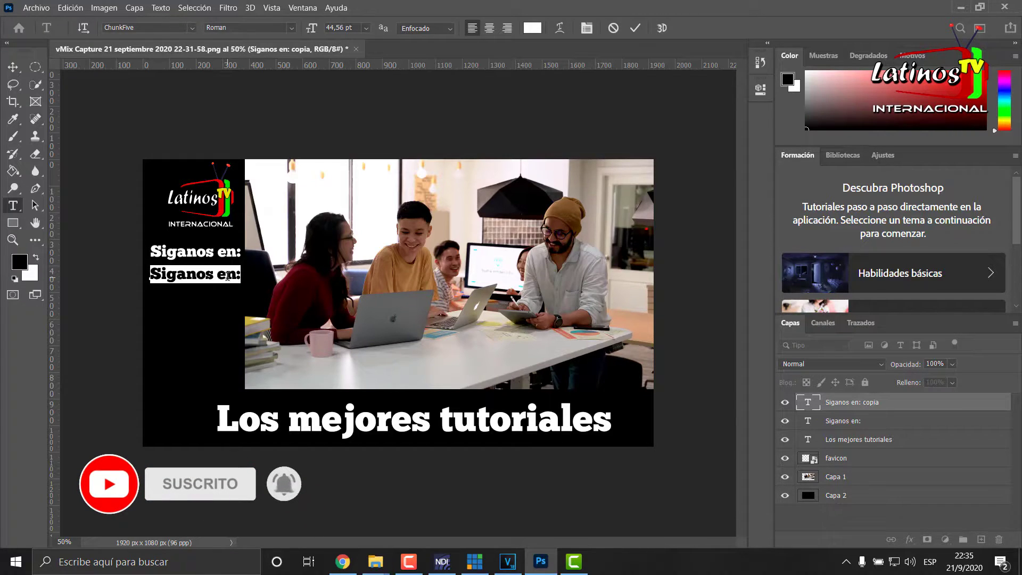
pyautogui.write('Facebook')
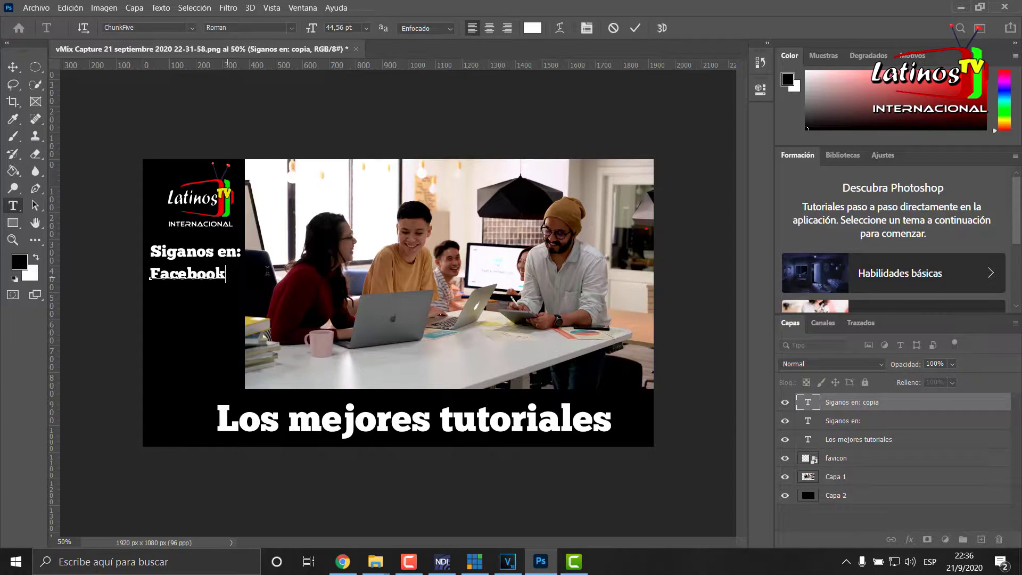
pyautogui.click(636, 29)
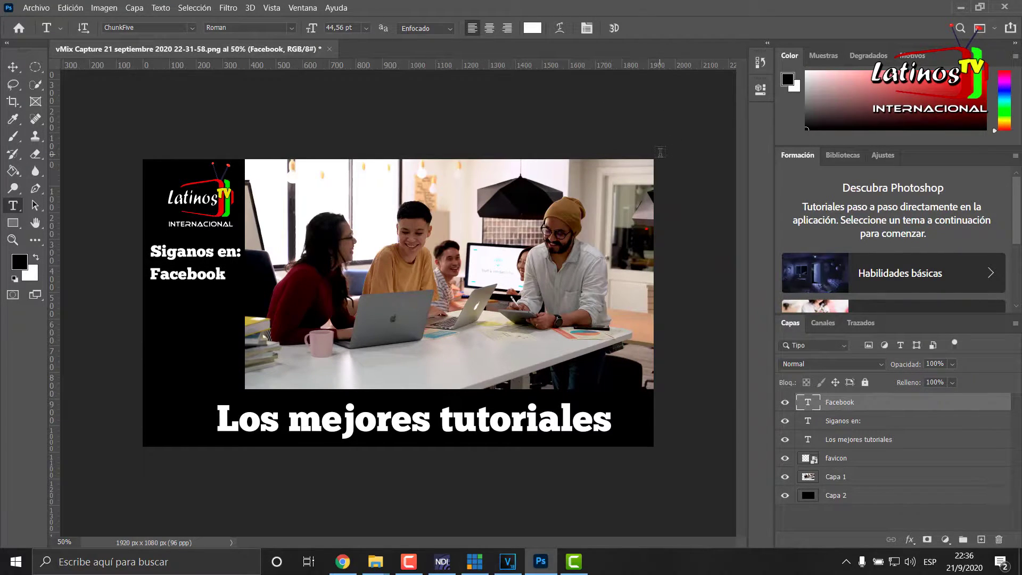
# Duplicate the "Facebook" text layer, place the copy just below it, and change its text to "Youtube"
pyautogui.hotkey('ctrl', 'j')
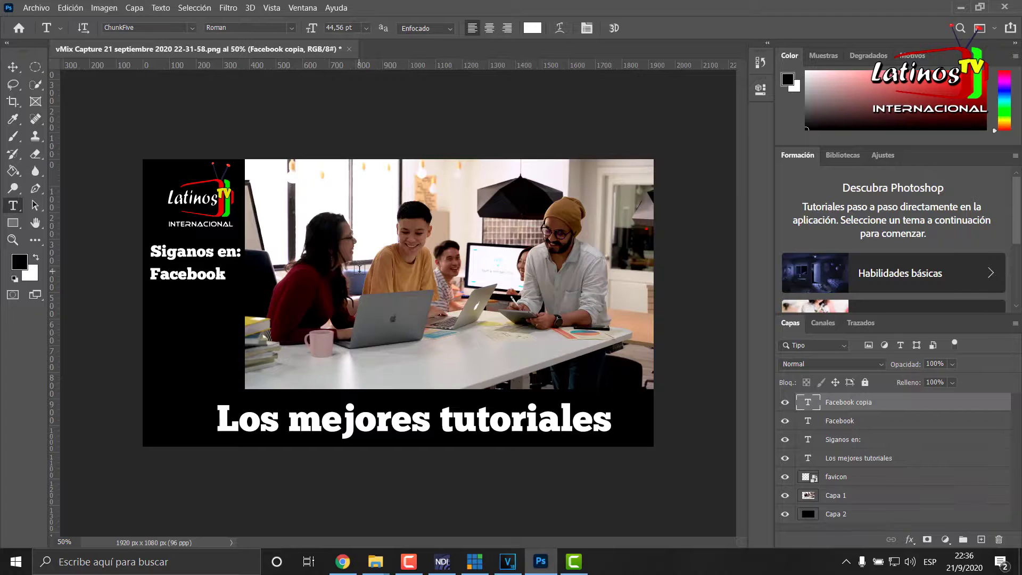
pyautogui.hotkey('ctrl', 't')
pyautogui.moveTo(208, 294); pyautogui.dragTo(209, 298)
pyautogui.click(726, 28)
pyautogui.click(198, 293)
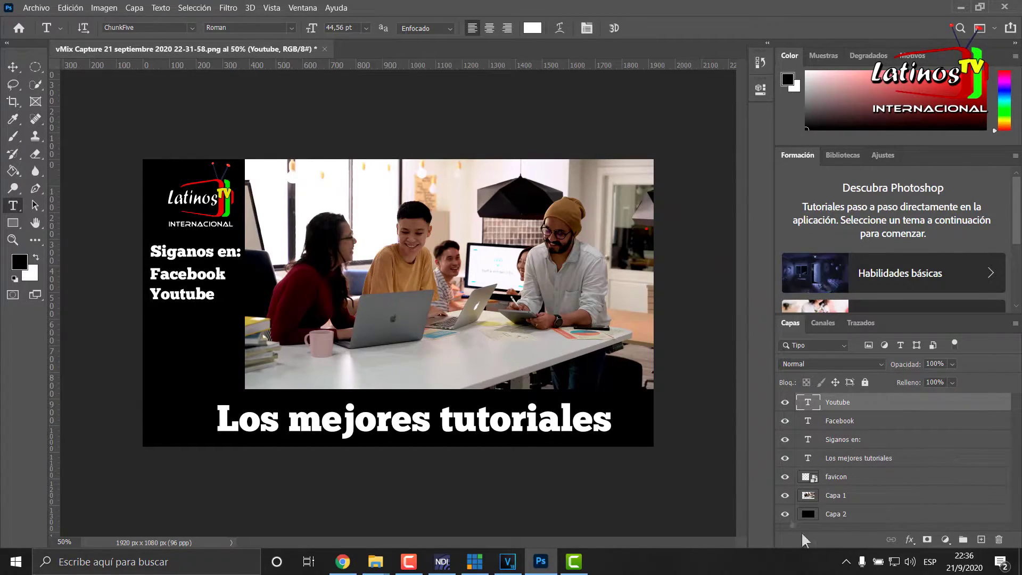
# Hide the photo layer Capa 1 and save the design to the Desktop as a large-file-size PNG named "vMix Capture 21"
pyautogui.click(786, 496)
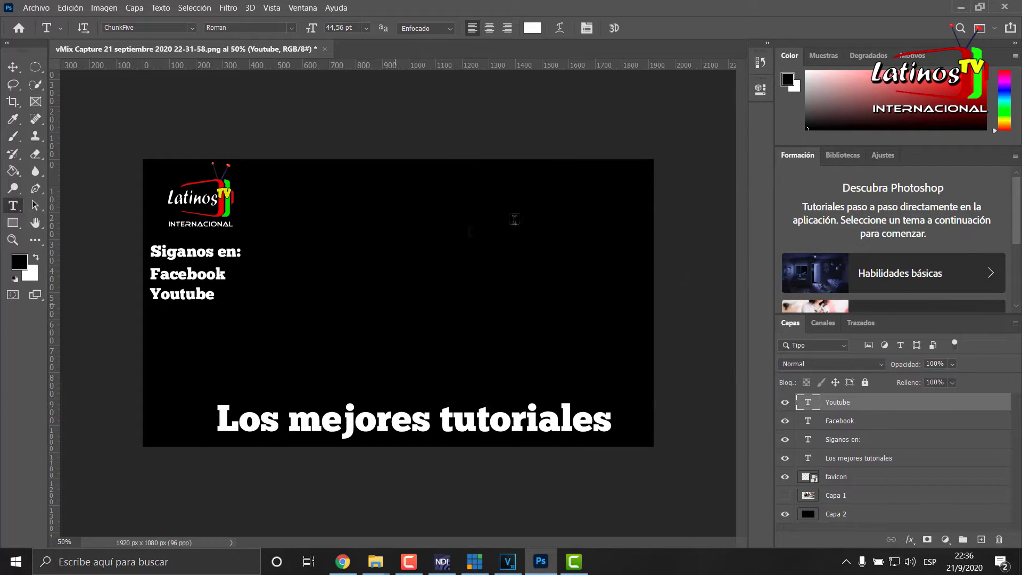
pyautogui.hotkey('ctrl', 's')
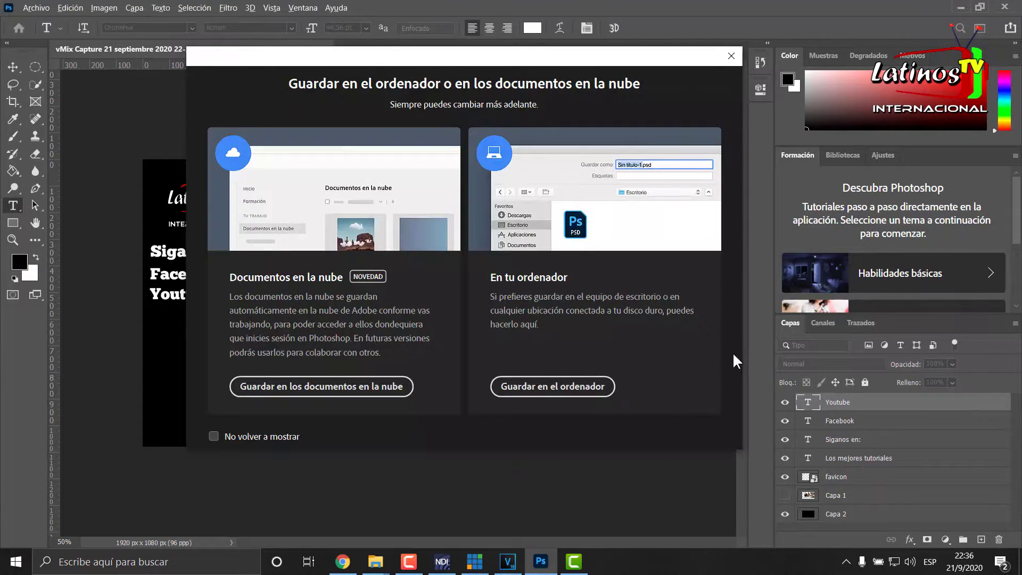
pyautogui.click(556, 384)
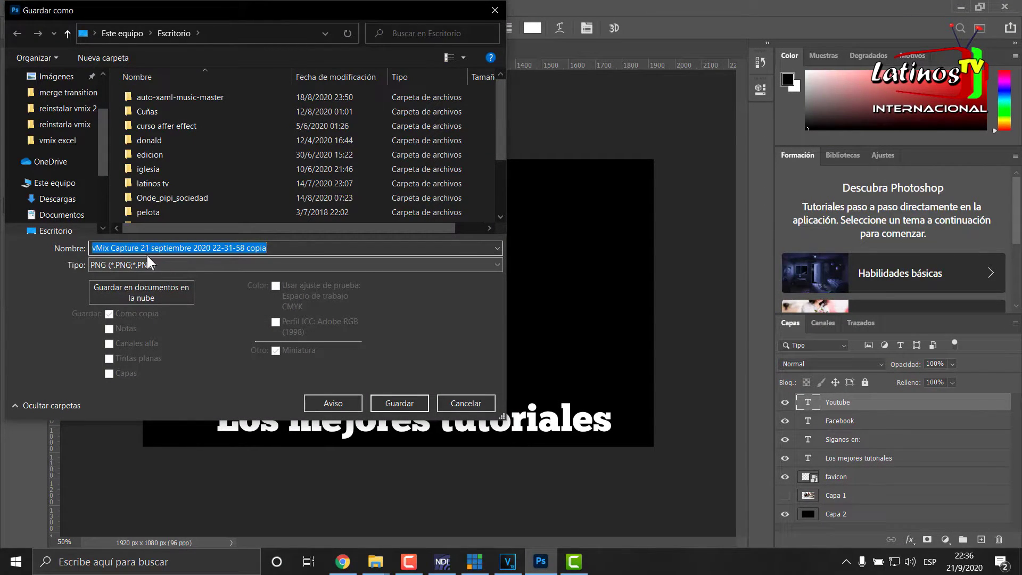
pyautogui.moveTo(151, 246); pyautogui.dragTo(316, 276)
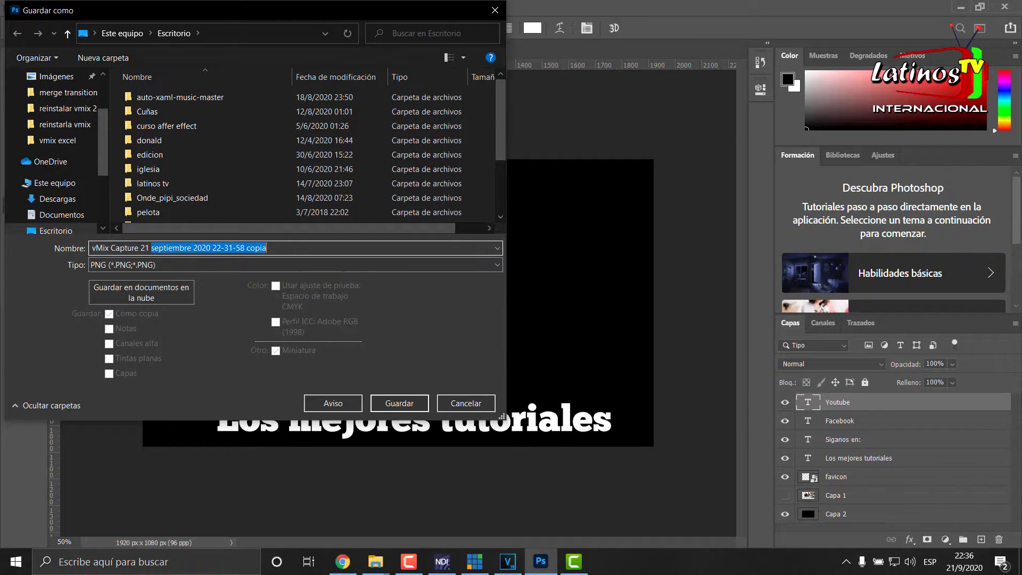
pyautogui.press('BackSpace')
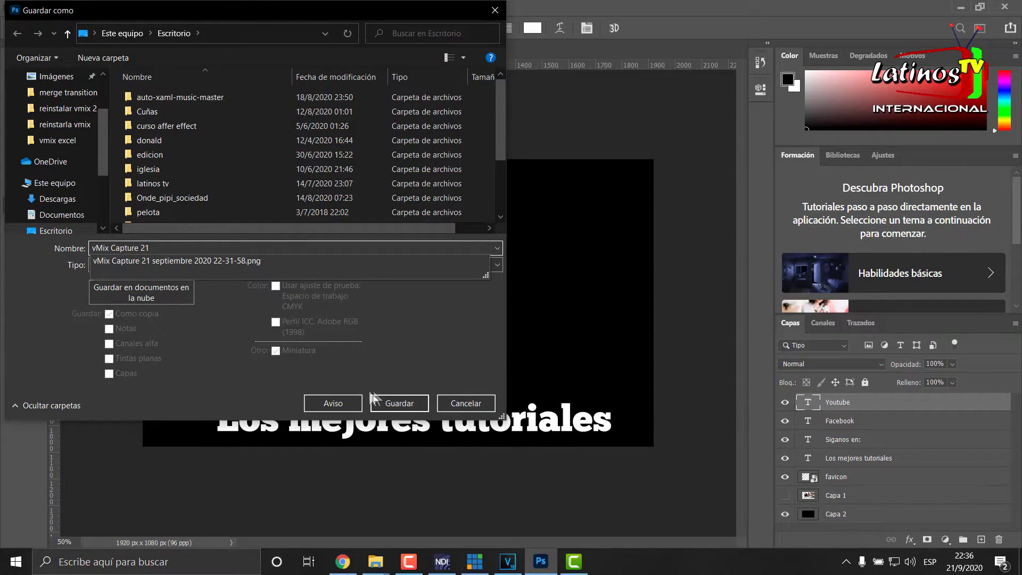
pyautogui.click(392, 403)
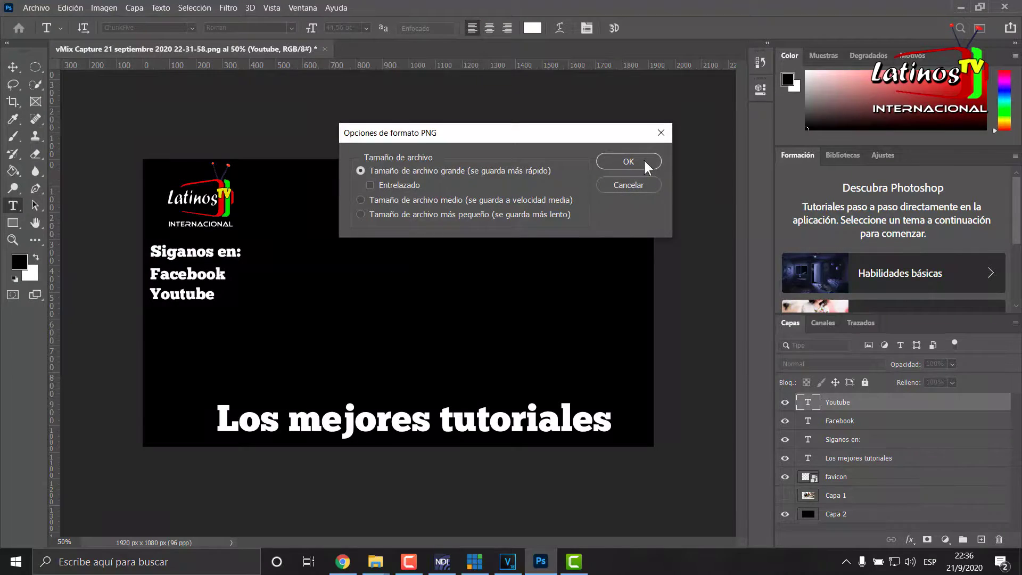
pyautogui.click(647, 167)
# Switch to vMix and add a second Colour input after the virtual production input
pyautogui.click(961, 8)
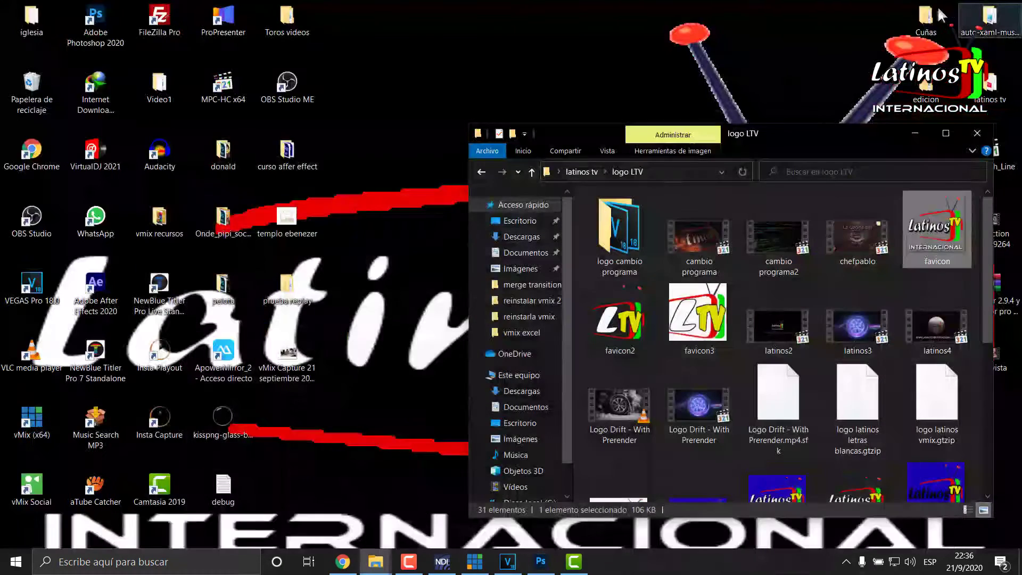
pyautogui.click(915, 134)
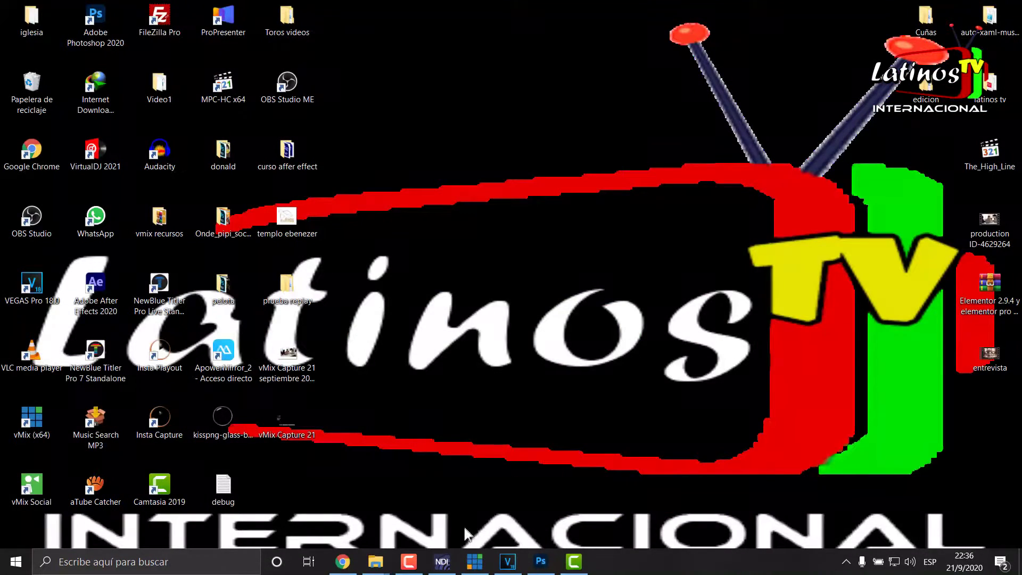
pyautogui.click(475, 561)
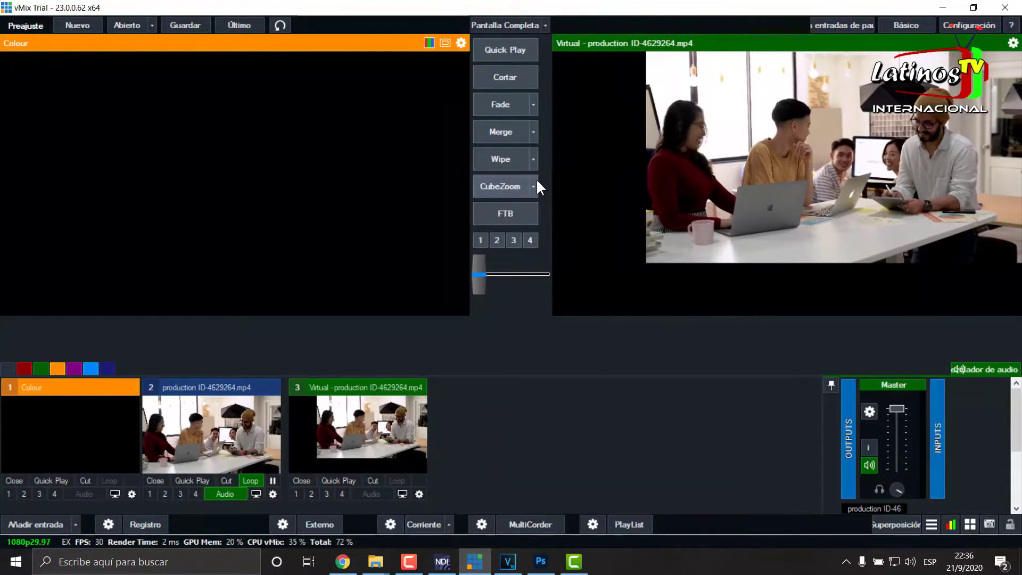
pyautogui.click(73, 523)
pyautogui.click(114, 379)
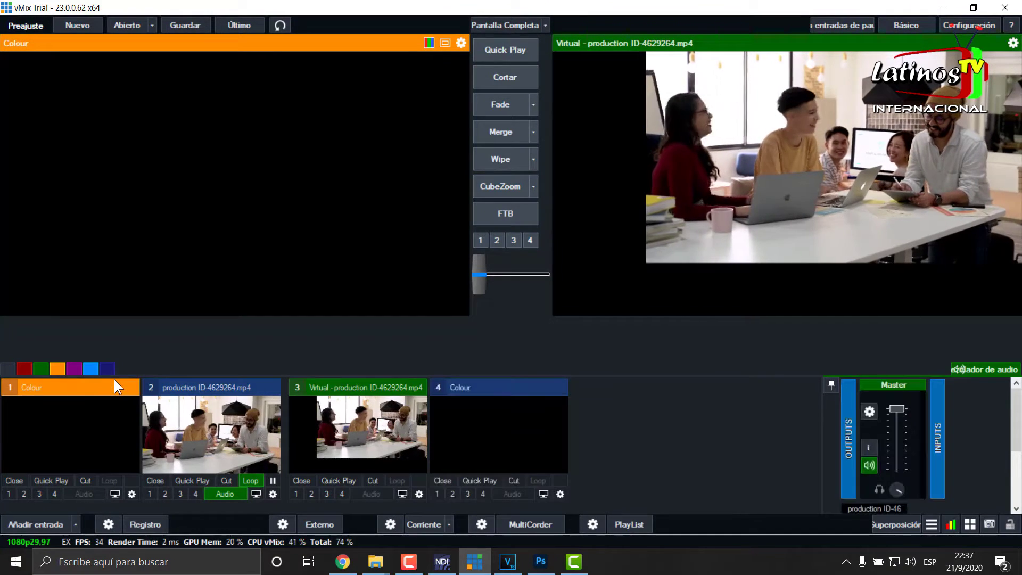
pyautogui.click(559, 494)
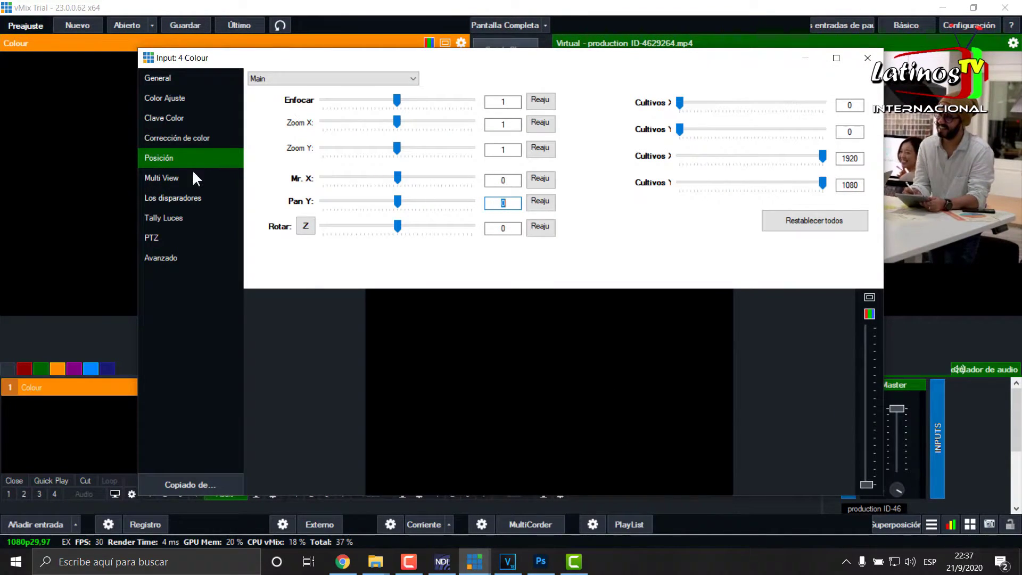
pyautogui.click(167, 176)
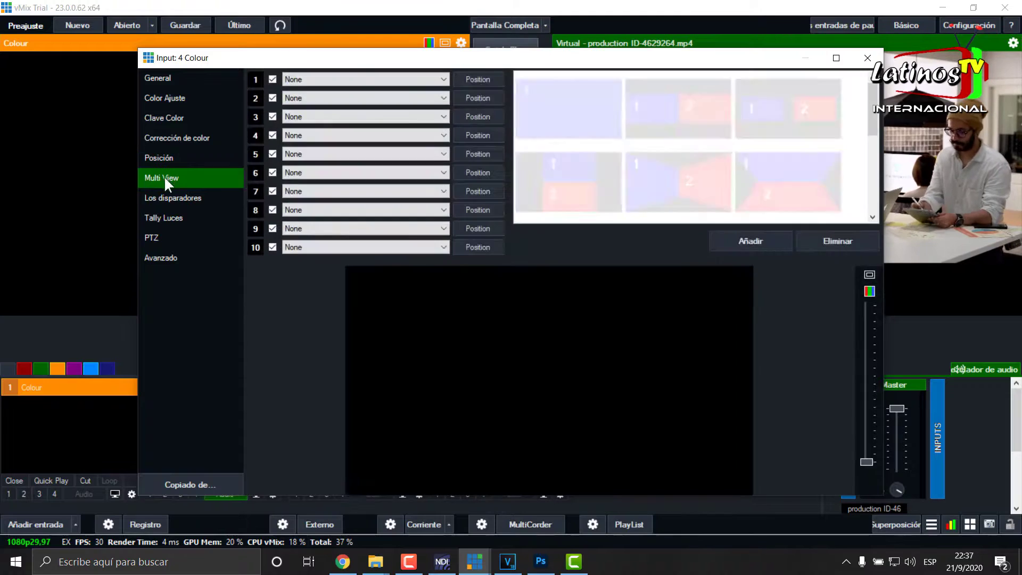
pyautogui.click(443, 78)
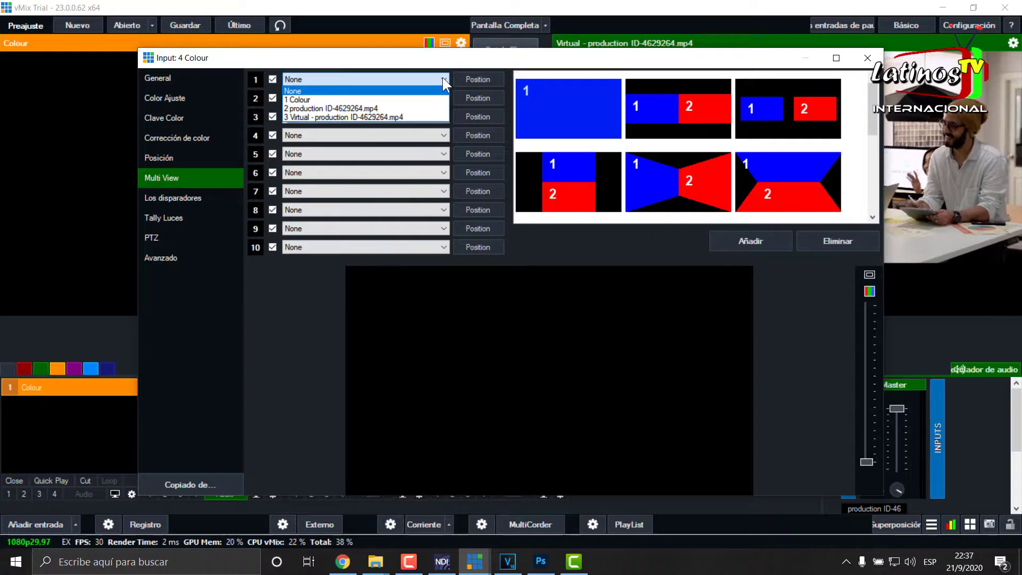
pyautogui.click(863, 58)
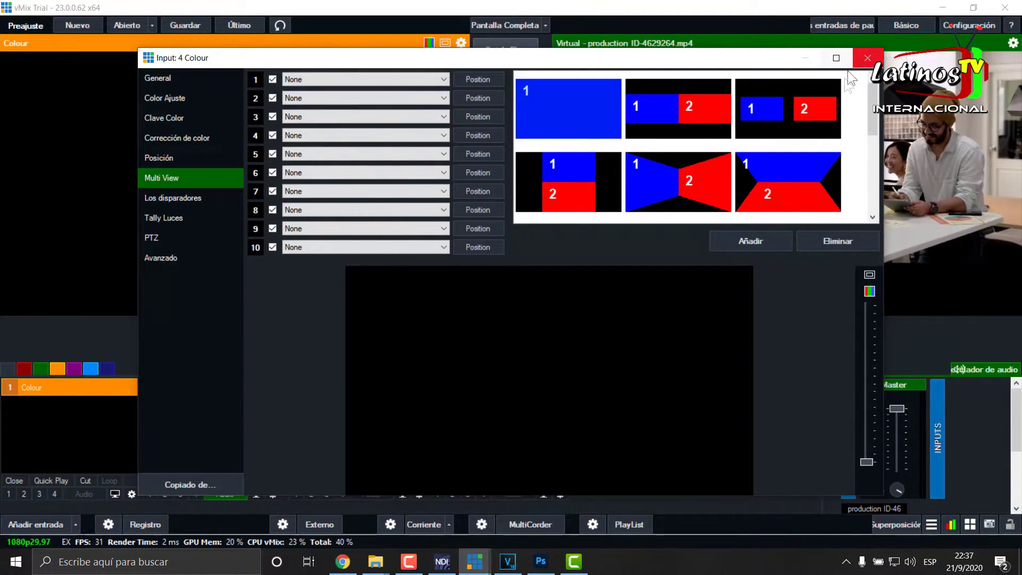
pyautogui.click(867, 56)
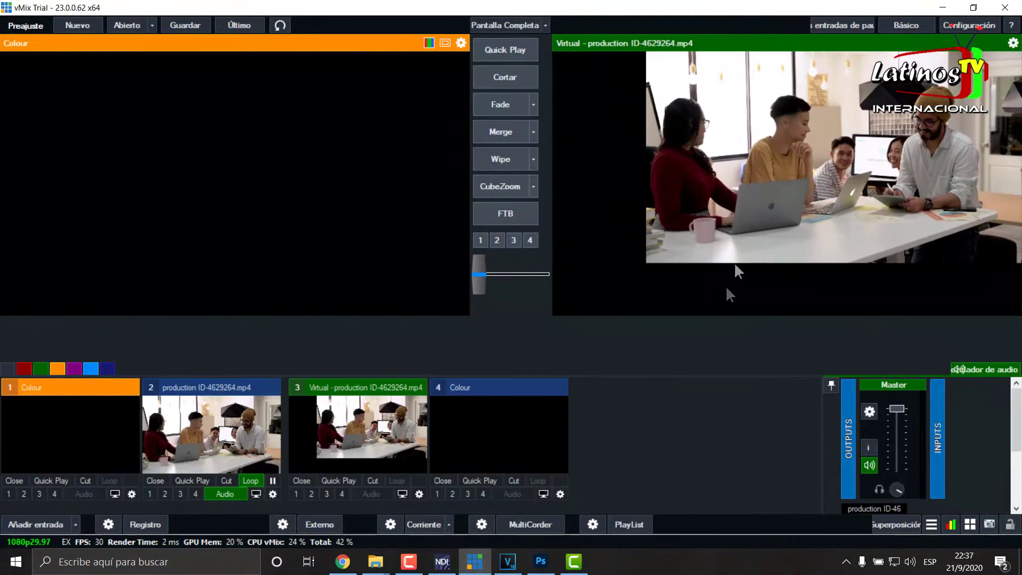
# Add "vMix Capture 21.png" from the Desktop as an image input and move it ahead of the second Colour input
pyautogui.click(50, 524)
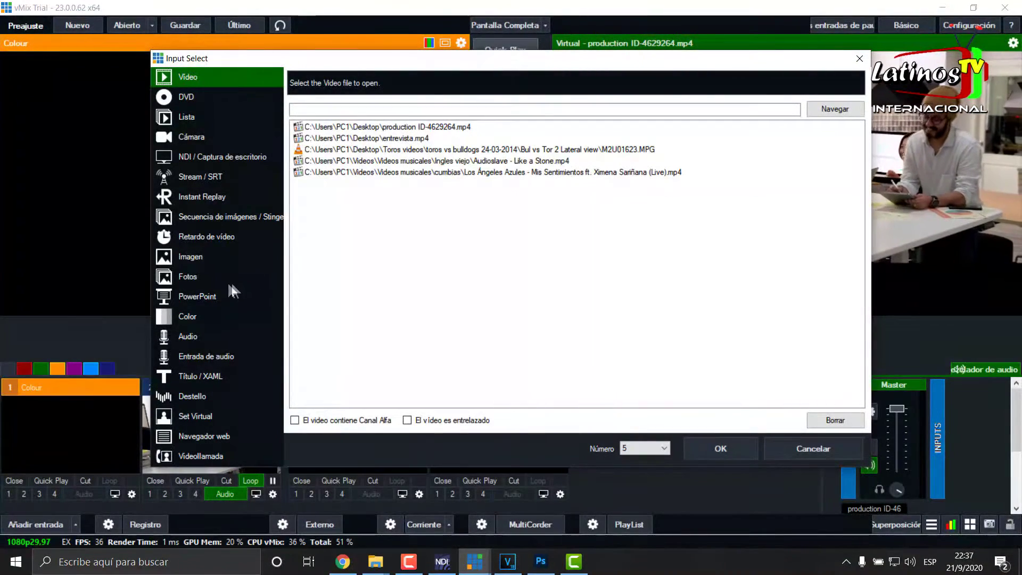
pyautogui.click(193, 254)
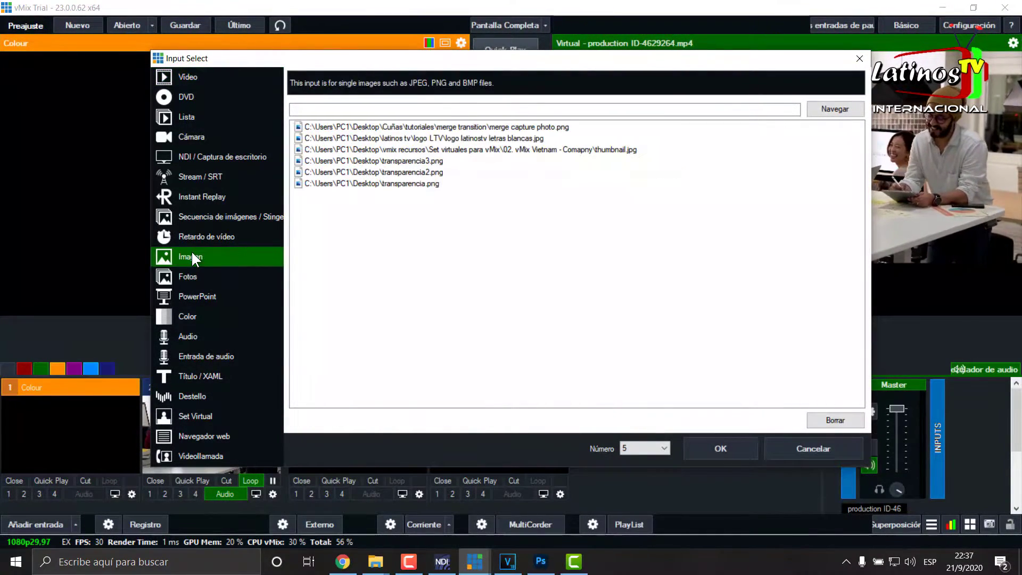
pyautogui.click(845, 110)
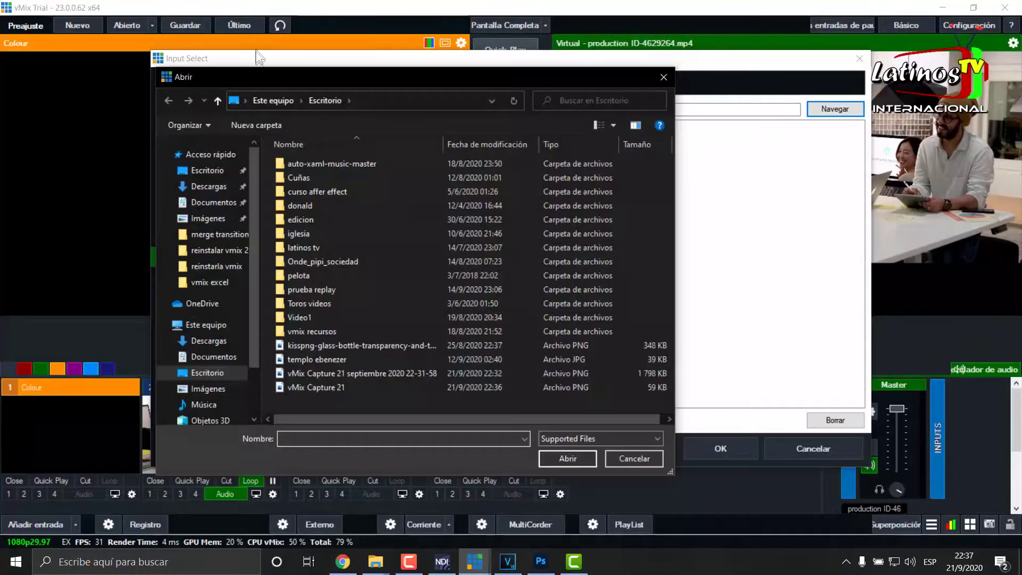
pyautogui.click(326, 383)
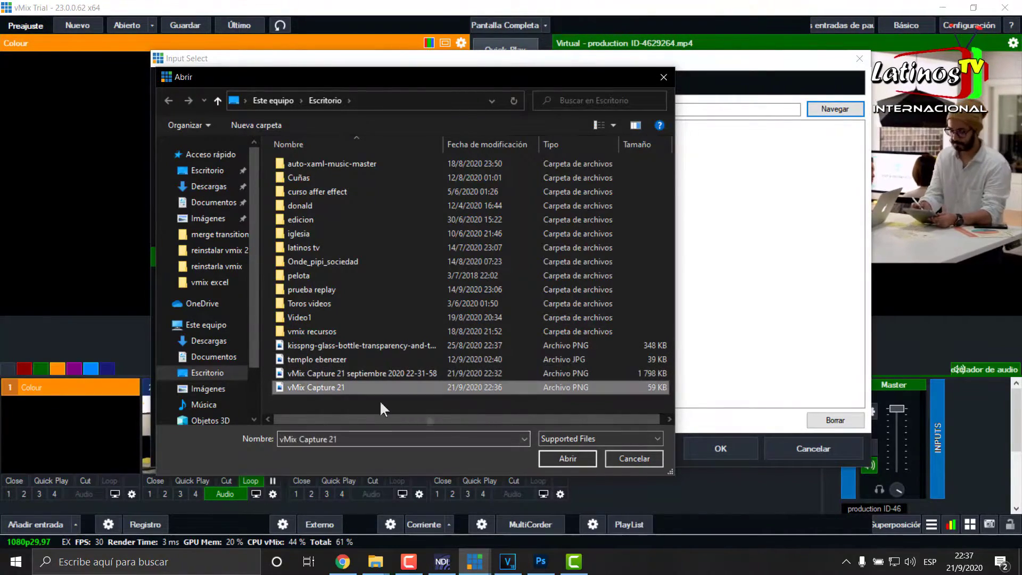
pyautogui.click(564, 455)
pyautogui.click(721, 447)
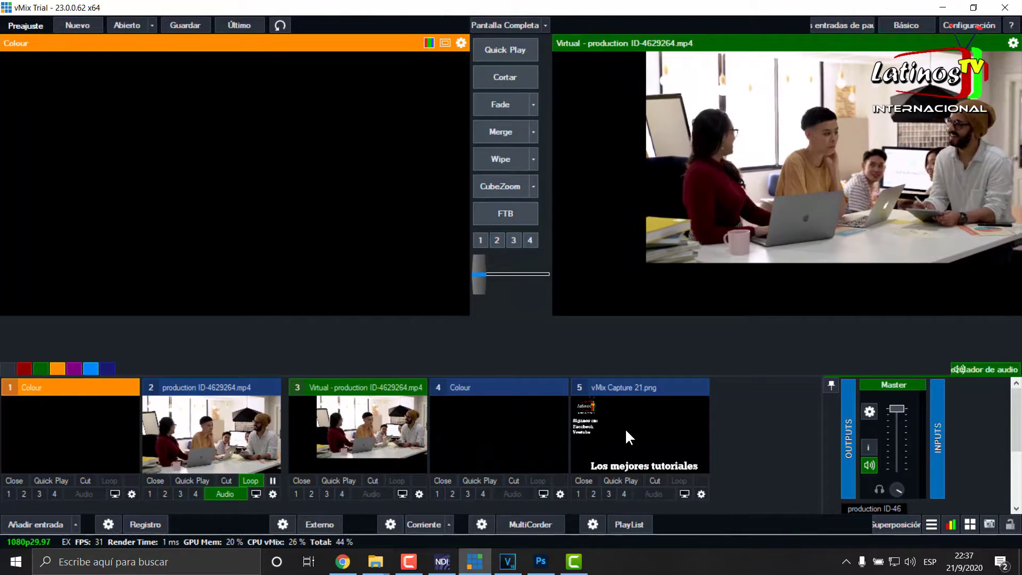
pyautogui.moveTo(613, 386); pyautogui.dragTo(433, 395)
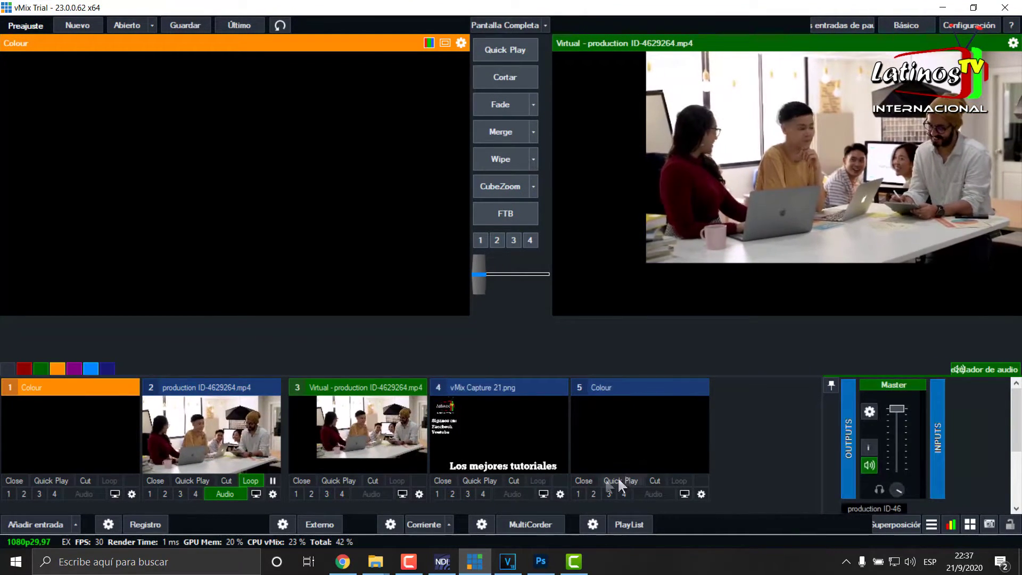
# In Colour input 5's Multi View, assign "vMix Capture 21.png" to layer 1 and "Virtual - production ID-4629264.mp4" to layer 2
pyautogui.click(701, 493)
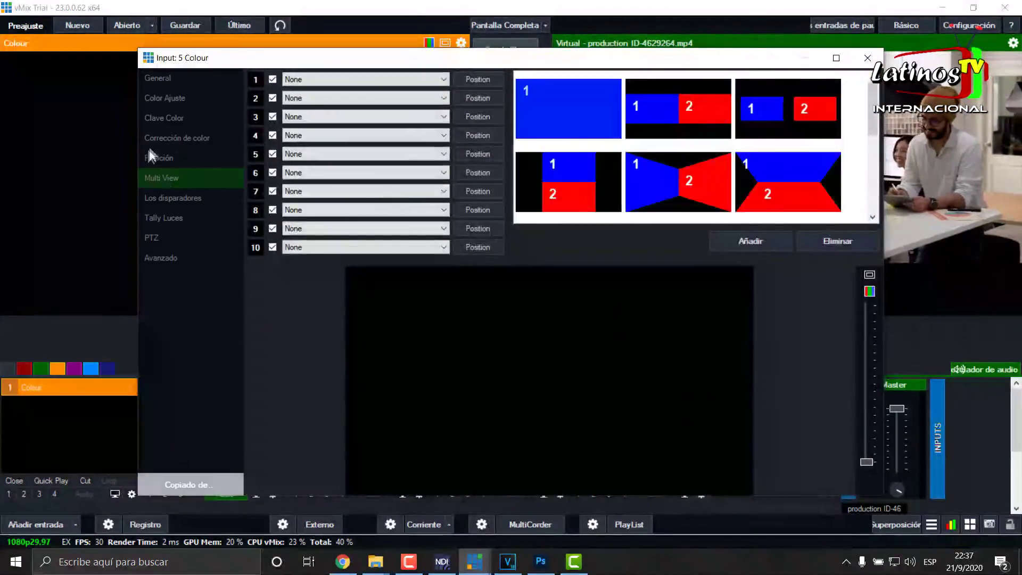
pyautogui.click(442, 78)
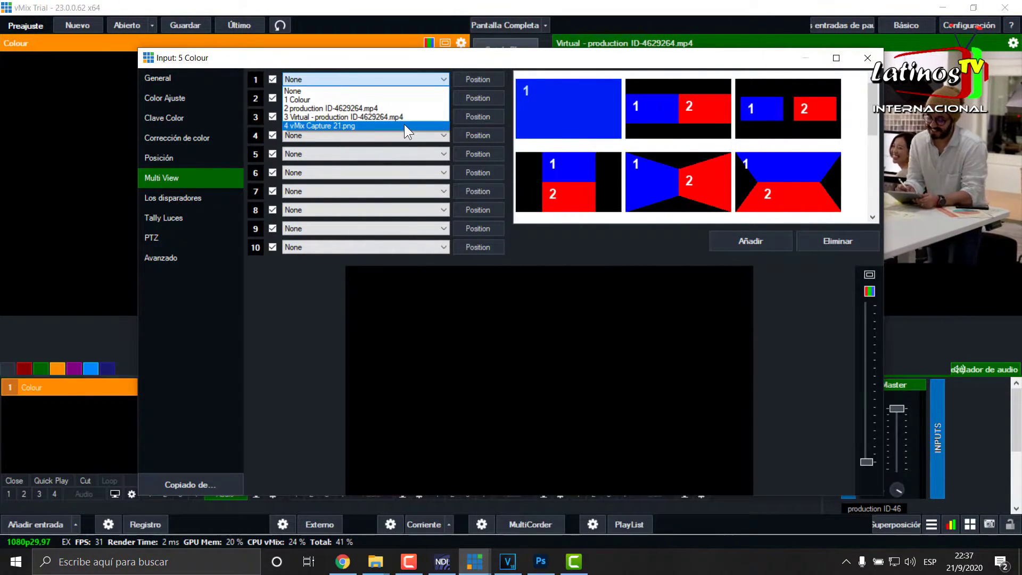
pyautogui.click(404, 125)
pyautogui.click(442, 98)
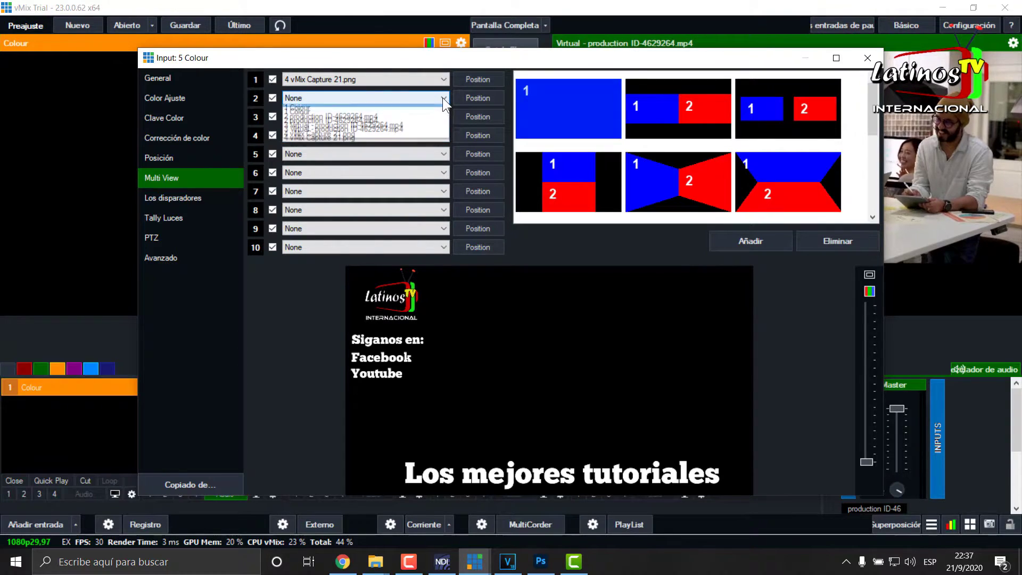
pyautogui.click(390, 134)
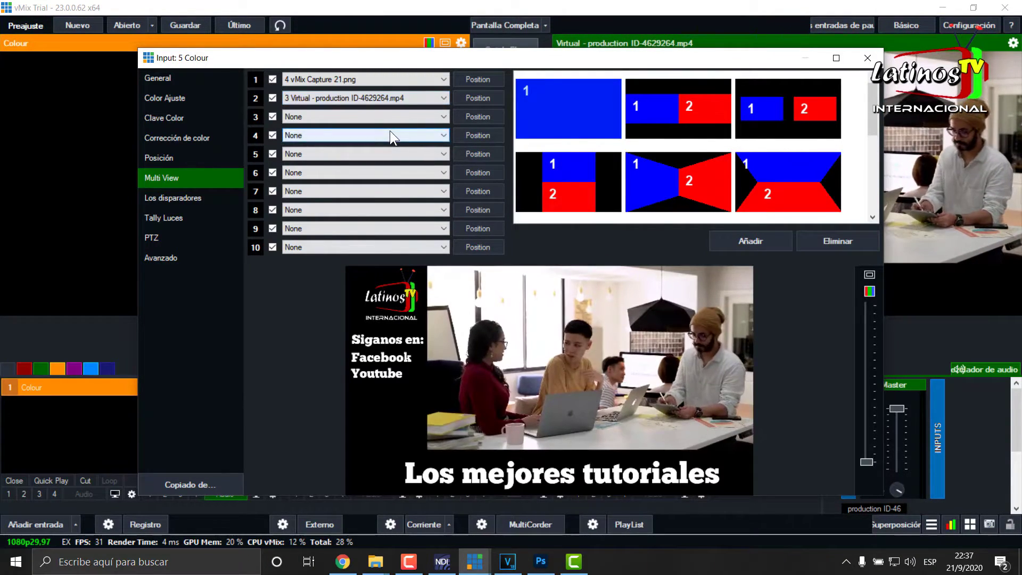
# Put "production ID-4629264.mp4" on air, preview Colour input 5, and test the Merge transition to it and back
pyautogui.click(868, 58)
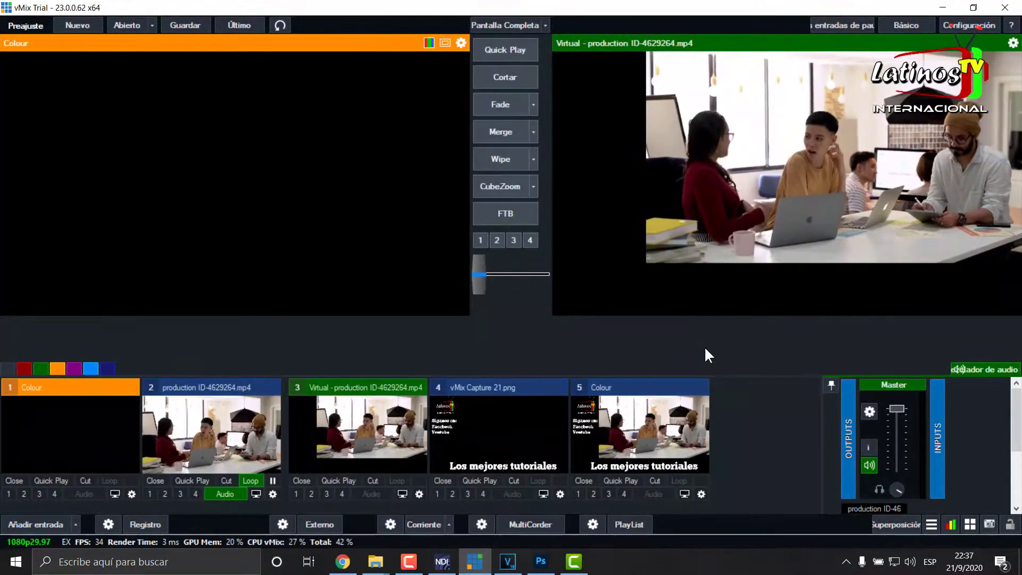
pyautogui.click(213, 434)
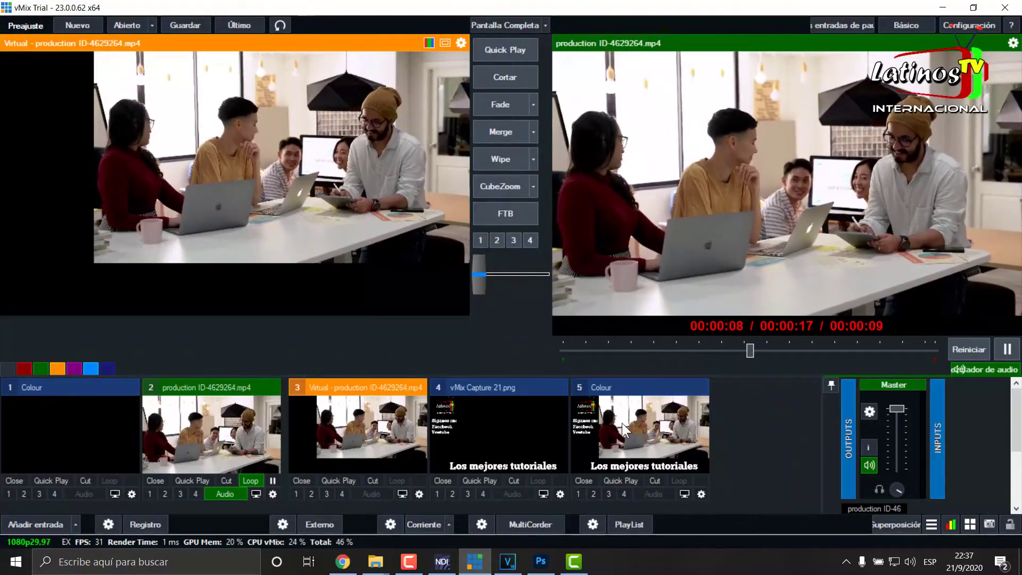
pyautogui.click(622, 426)
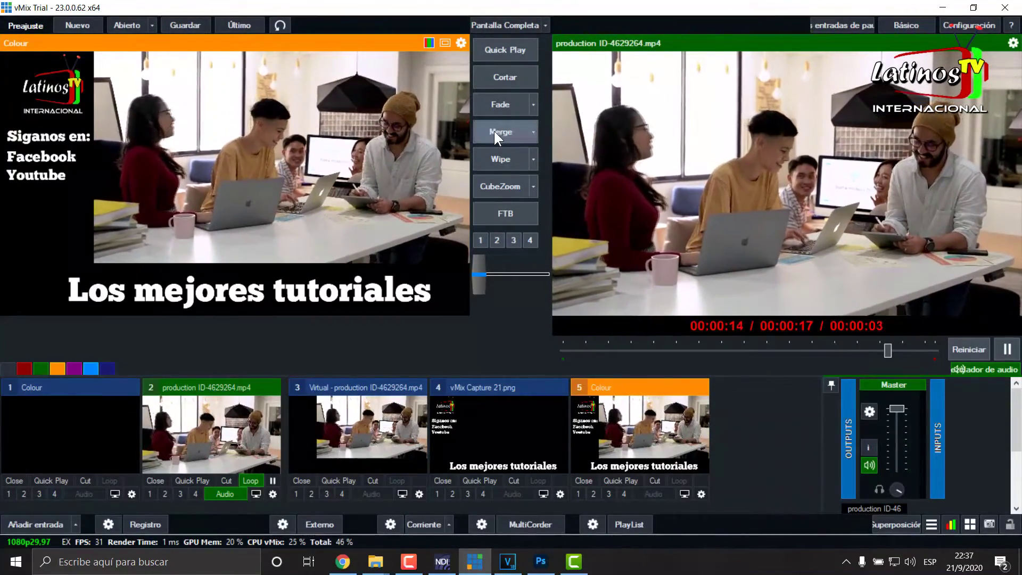
pyautogui.click(494, 131)
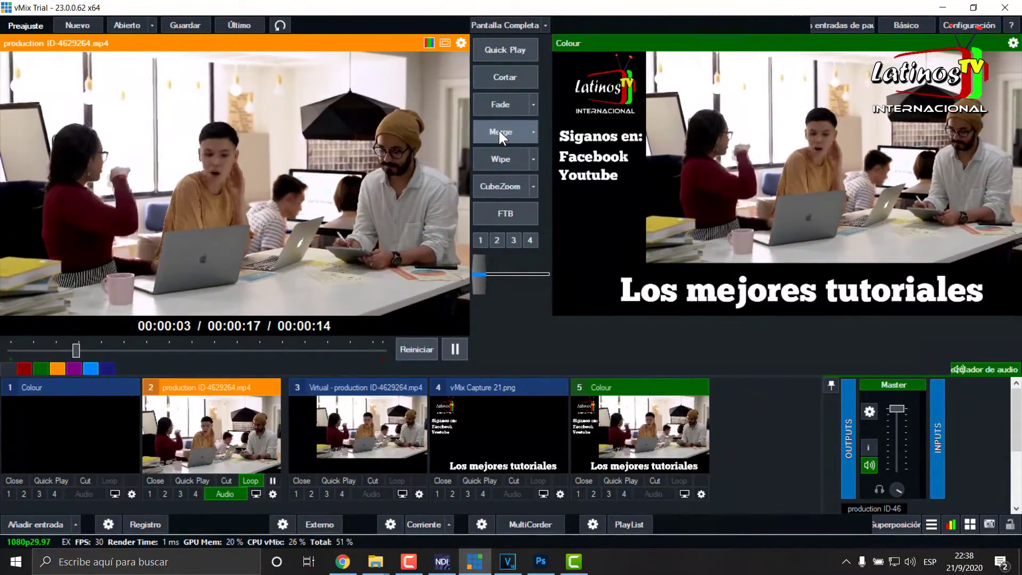
pyautogui.click(499, 131)
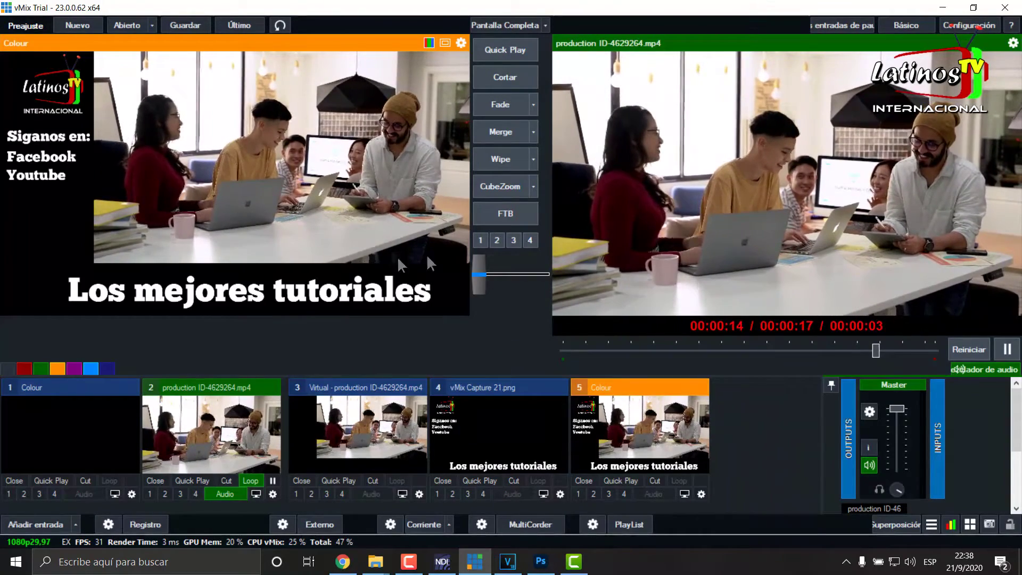
# Browse the title templates and add the TickerHD ticker as a new input, keeping its sample text
pyautogui.click(43, 524)
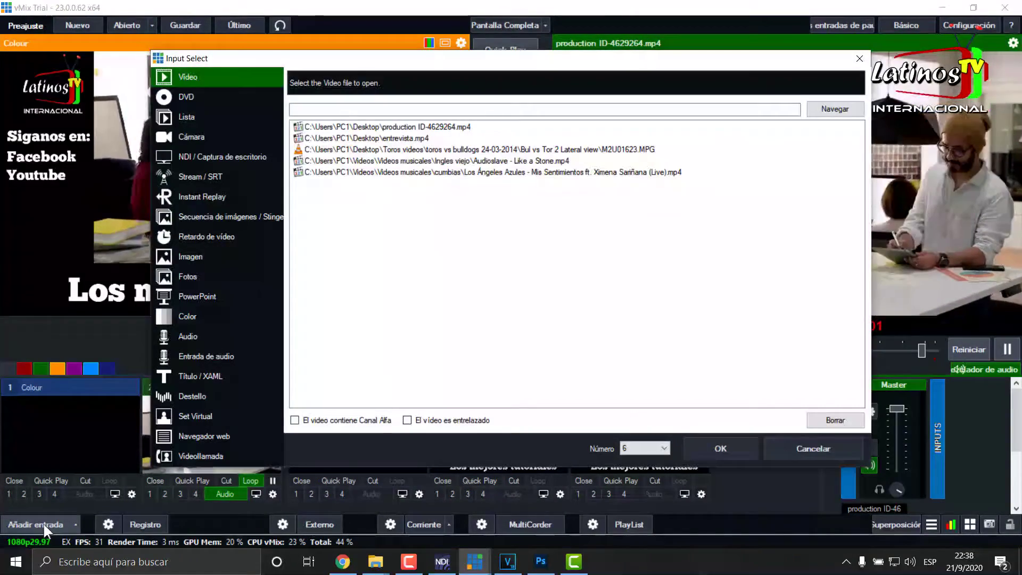
pyautogui.click(209, 377)
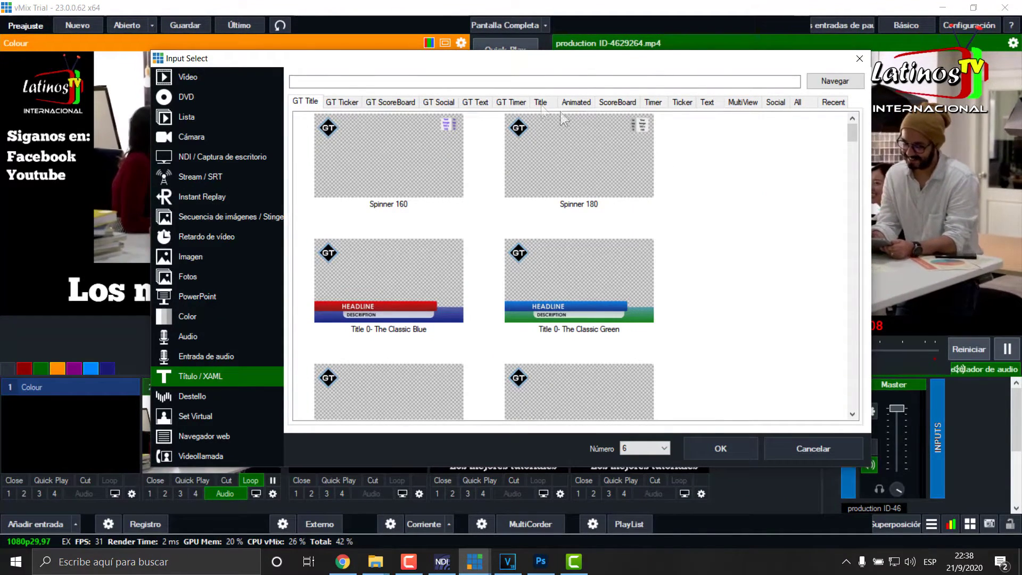
pyautogui.click(481, 100)
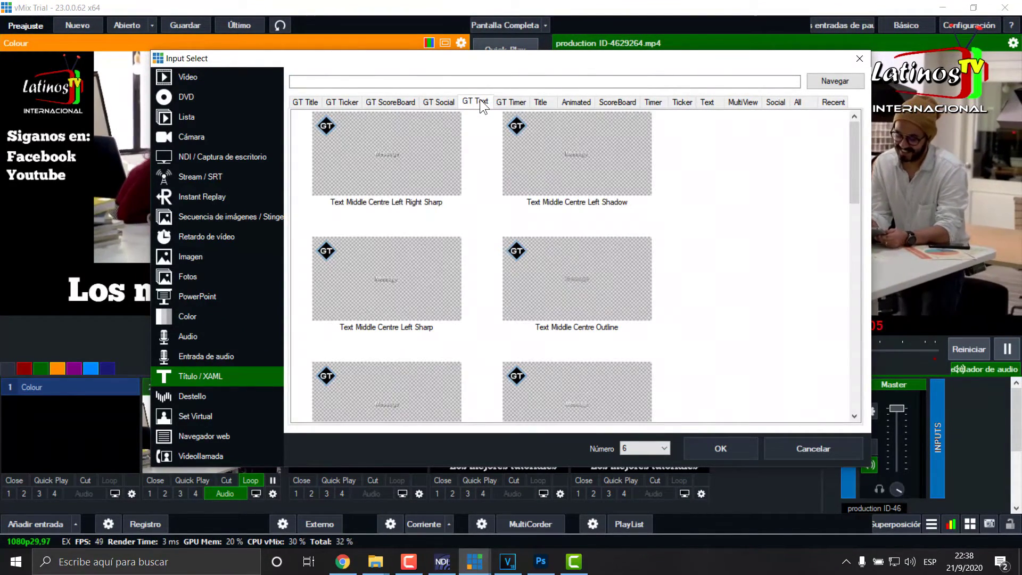
pyautogui.scroll(-5, 661, 326)
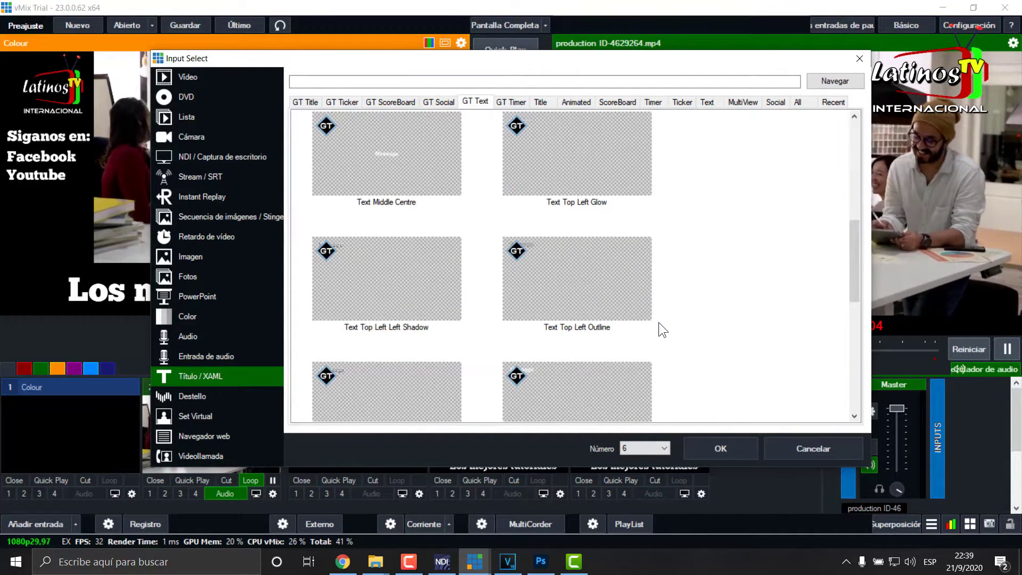
pyautogui.scroll(4, 659, 322)
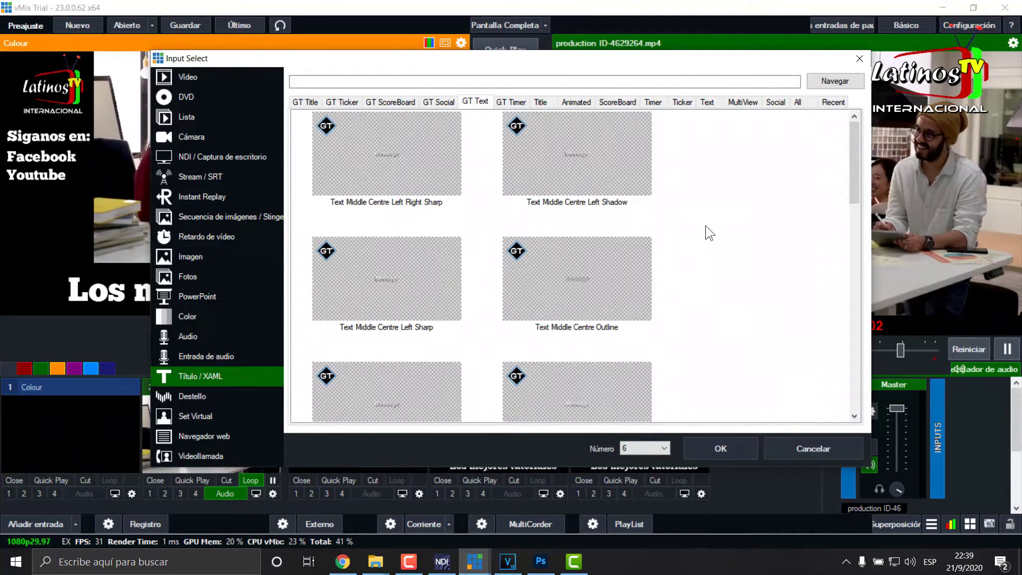
pyautogui.click(575, 100)
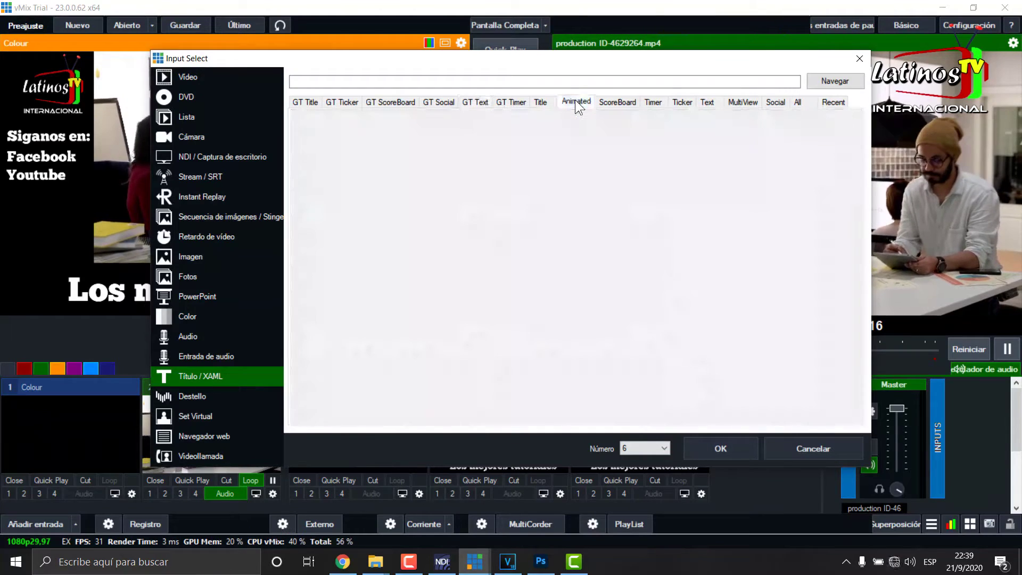
pyautogui.click(686, 99)
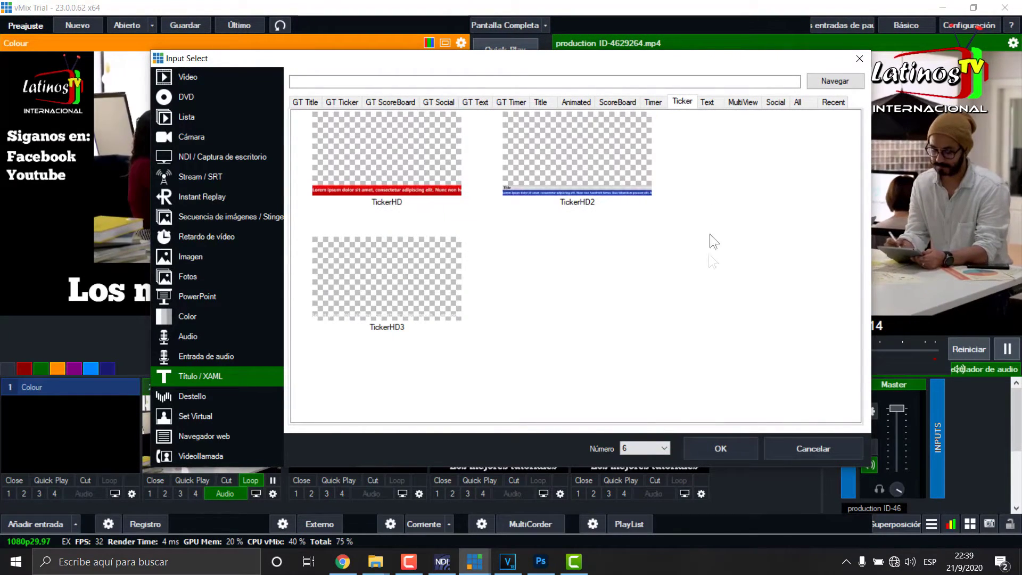
pyautogui.click(734, 451)
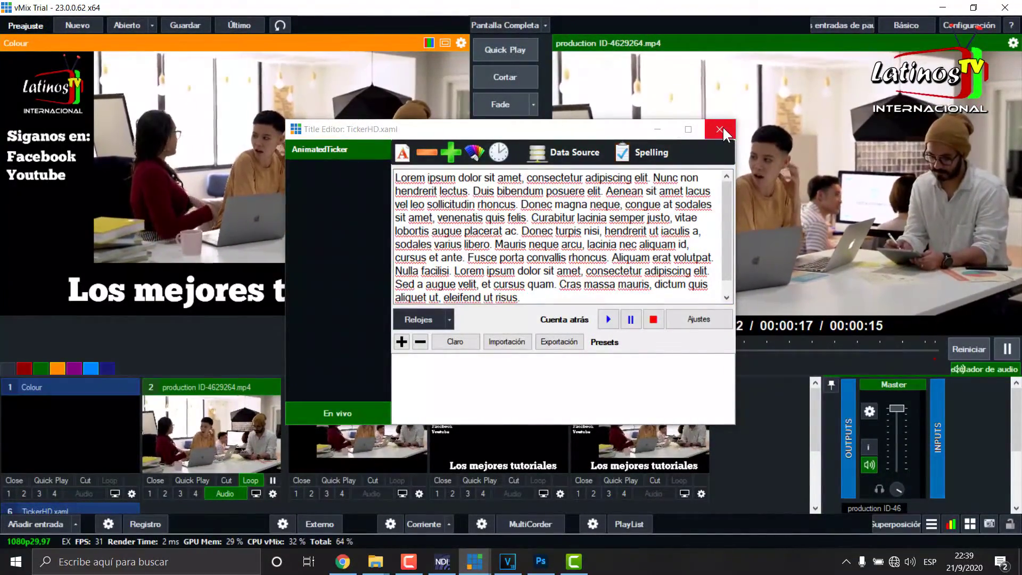
pyautogui.click(723, 127)
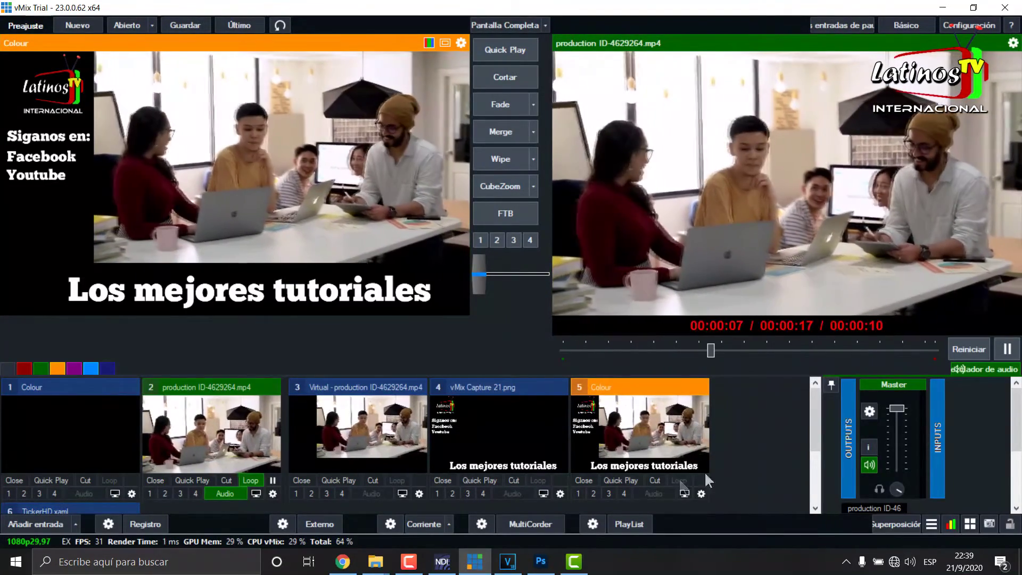
# Collapse input 5 Colour and input 4 "vMix Capture 21.png", and add another Colour input after TickerHD
pyautogui.click(580, 388)
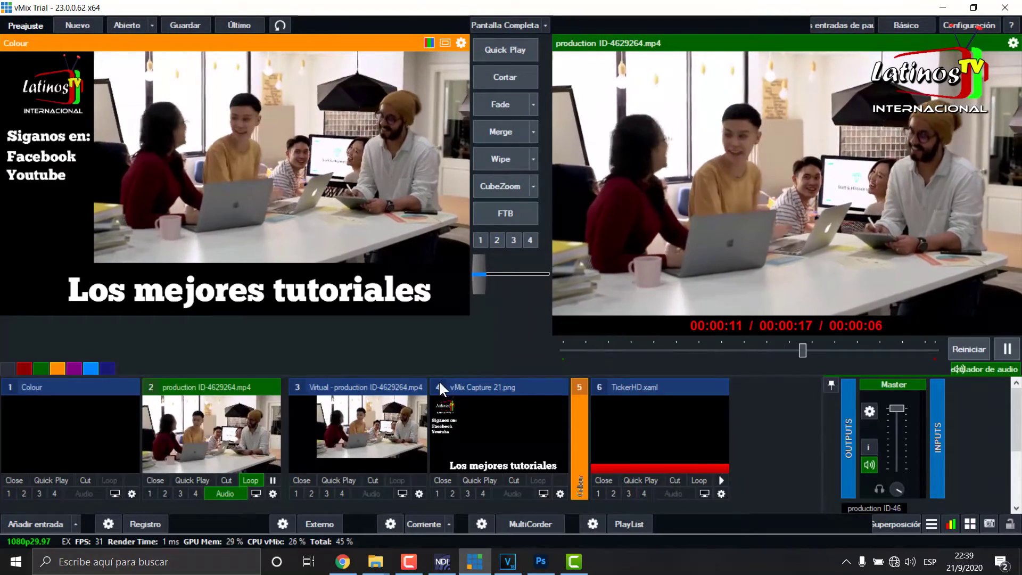
pyautogui.click(438, 383)
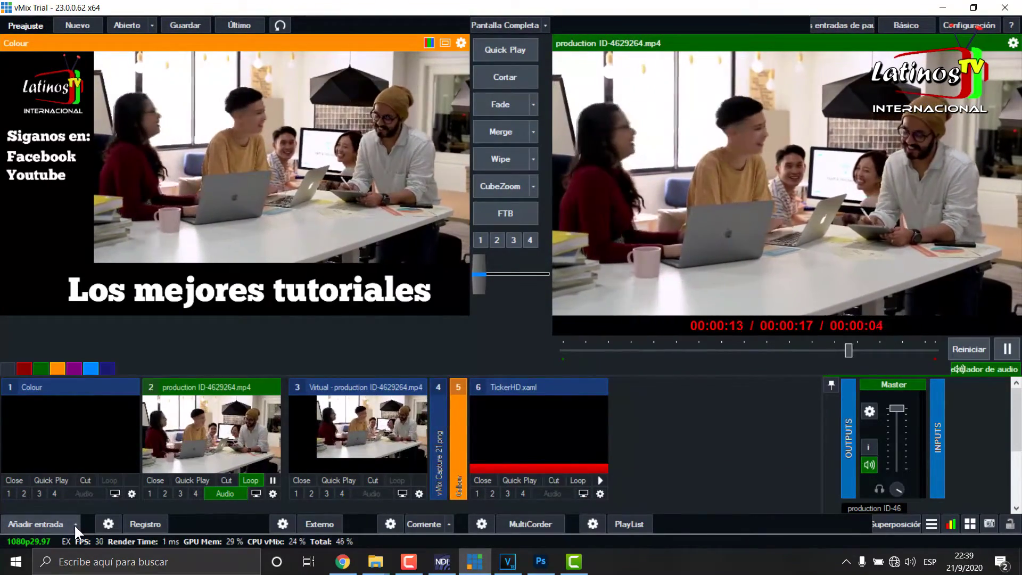
pyautogui.click(75, 524)
pyautogui.click(59, 341)
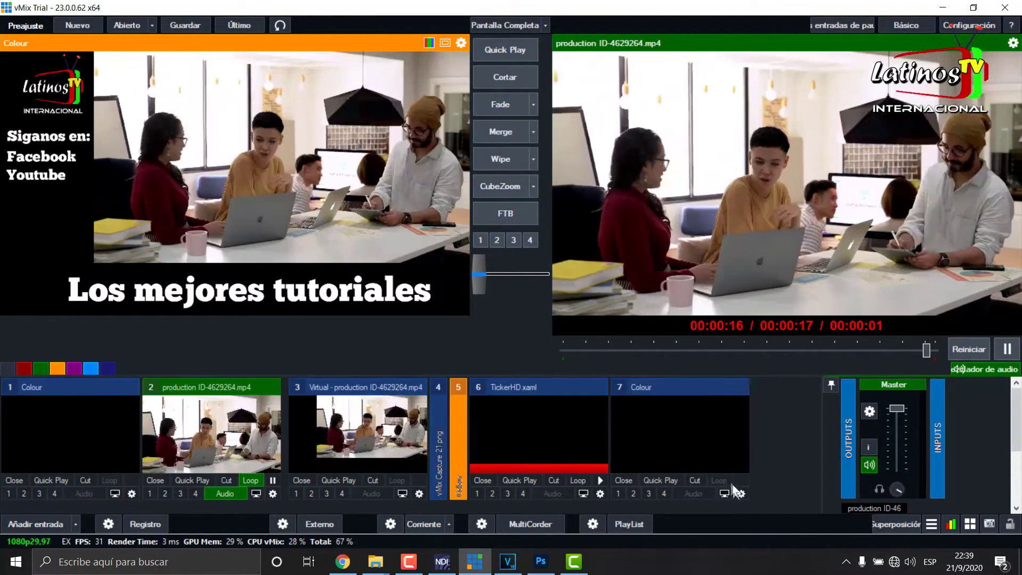
# In Colour input 7's Multi View, assign TickerHD.xaml to layer 1 and "Virtual - production ID-4629264.mp4" to layer 2
pyautogui.click(739, 494)
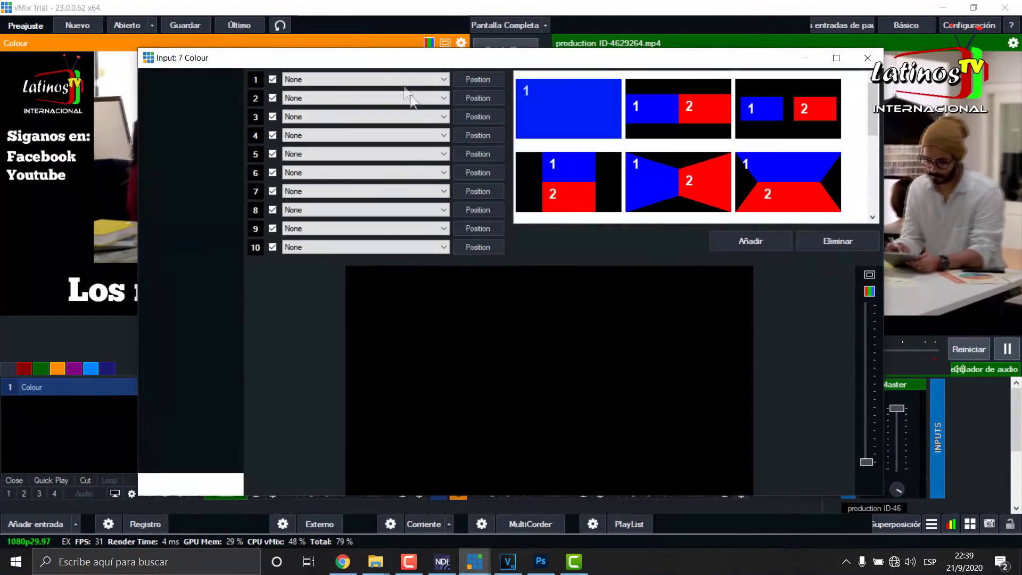
pyautogui.click(443, 79)
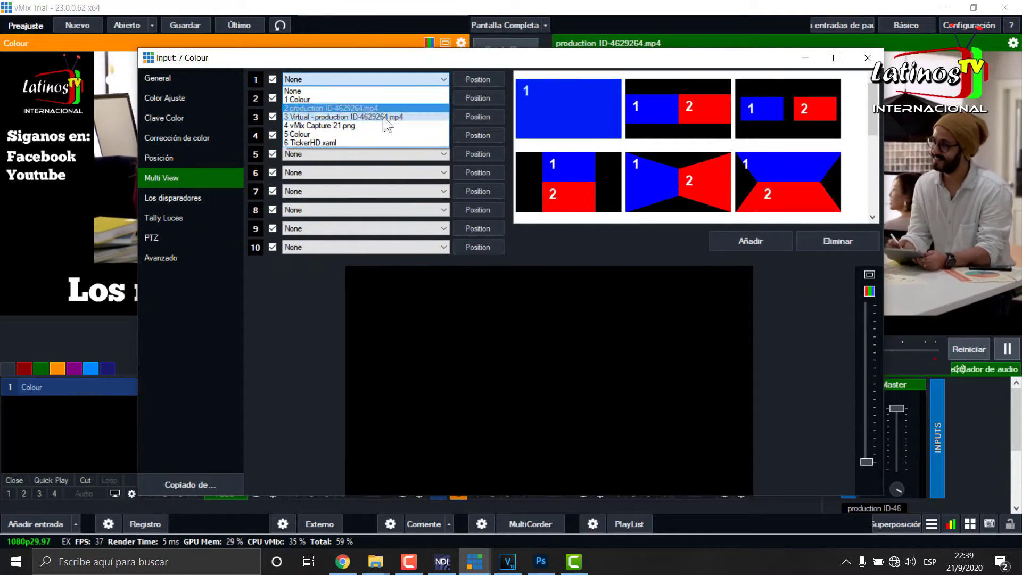
pyautogui.click(377, 140)
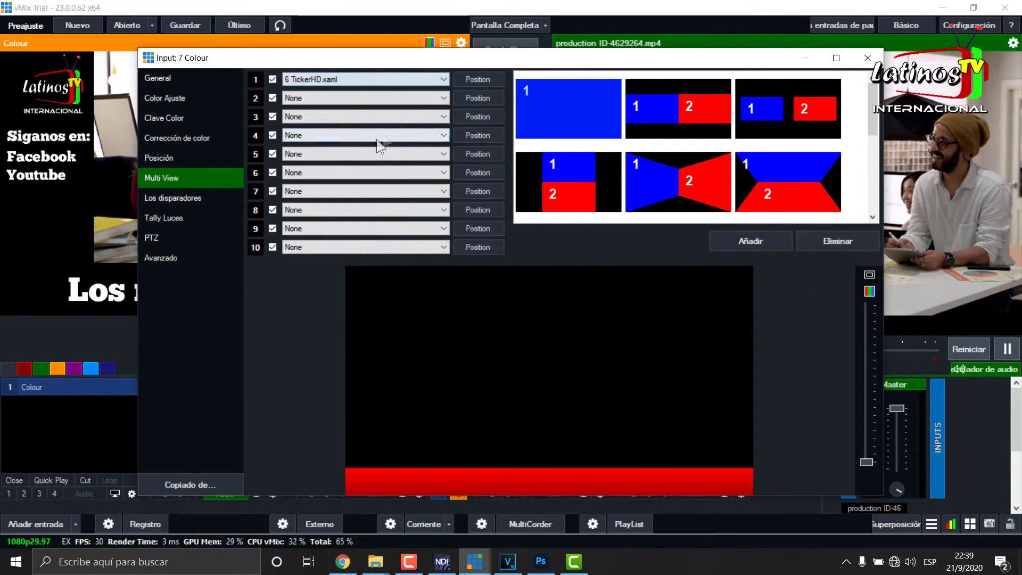
pyautogui.click(443, 98)
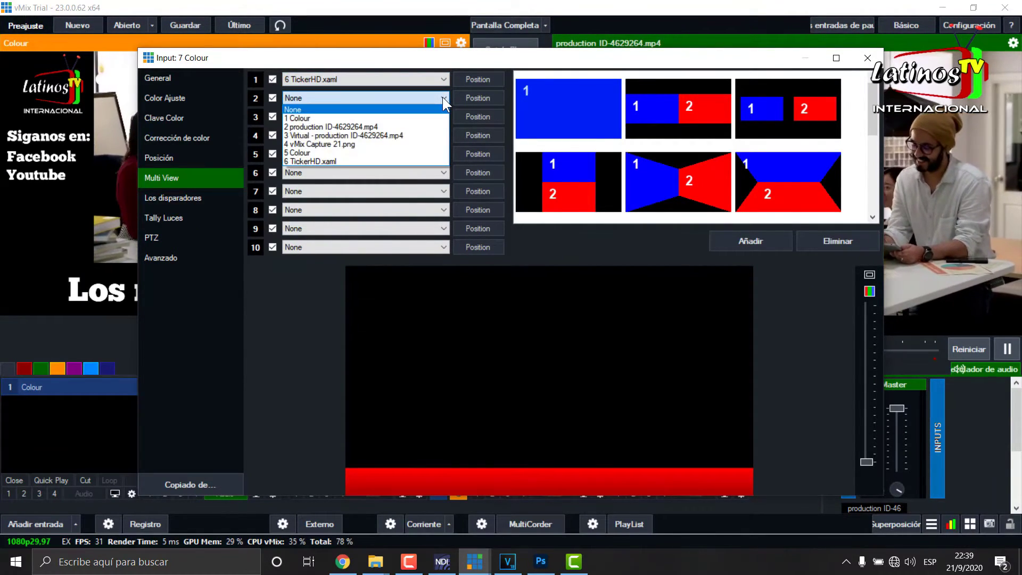
pyautogui.click(404, 135)
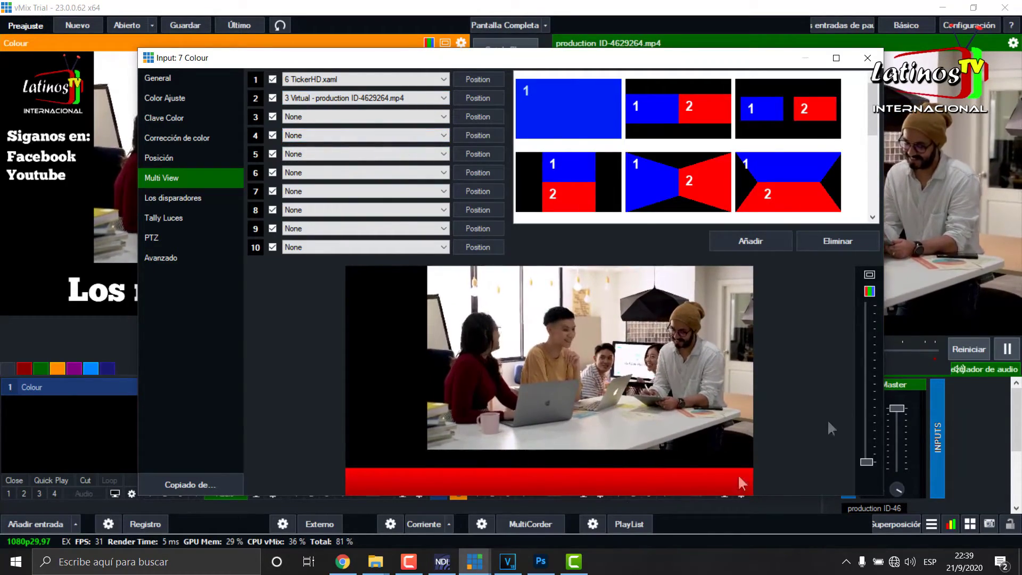
pyautogui.click(730, 523)
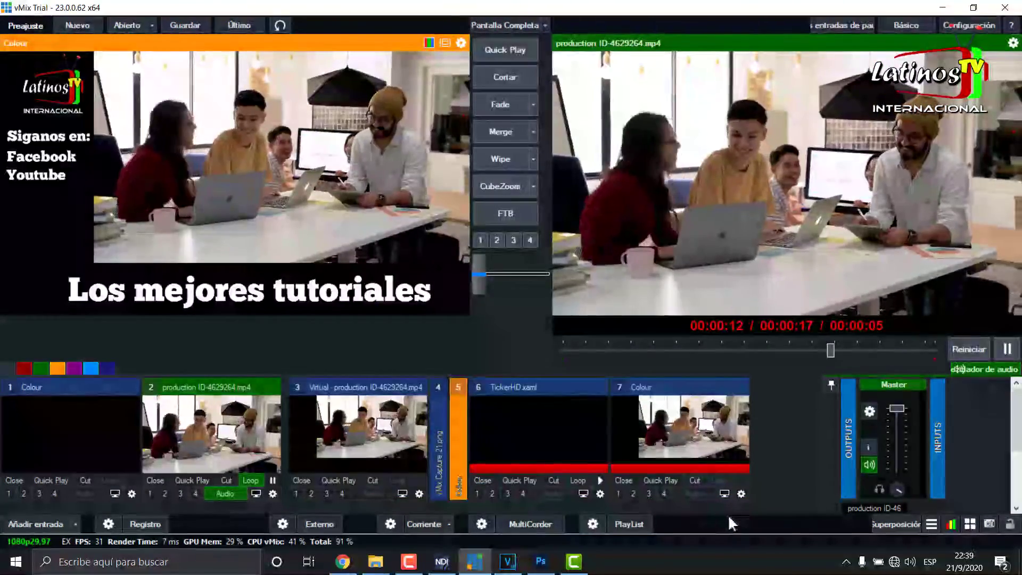
# Preview Colour input 7, start the TickerHD text scrolling, and bring the composition on air with Merge
pyautogui.click(665, 433)
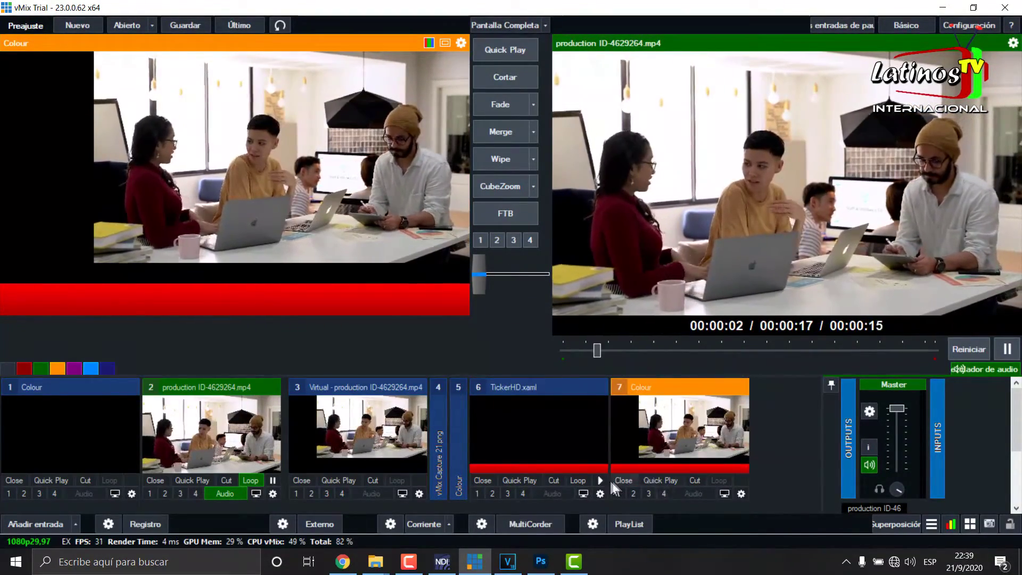
pyautogui.click(600, 480)
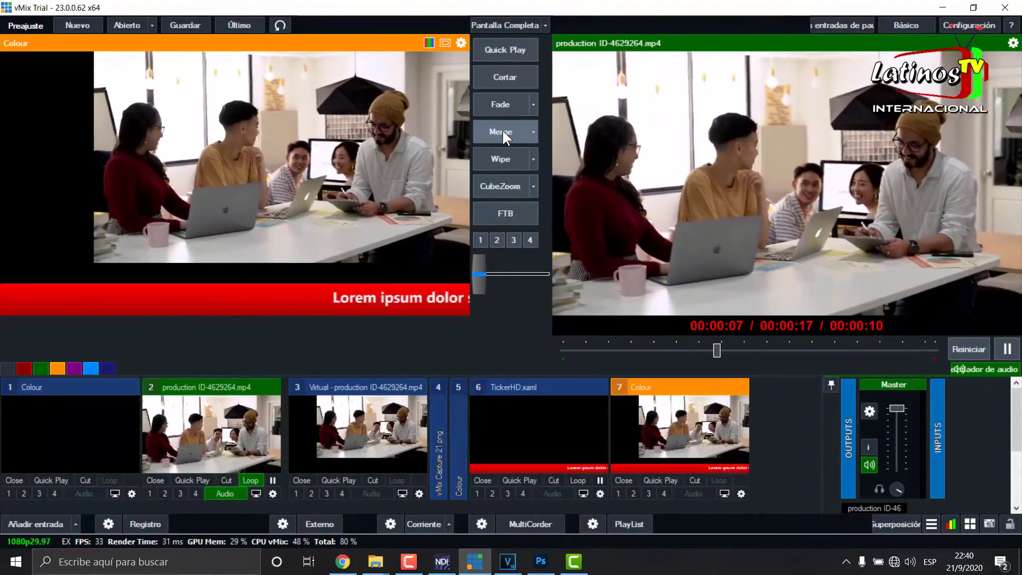
pyautogui.click(503, 131)
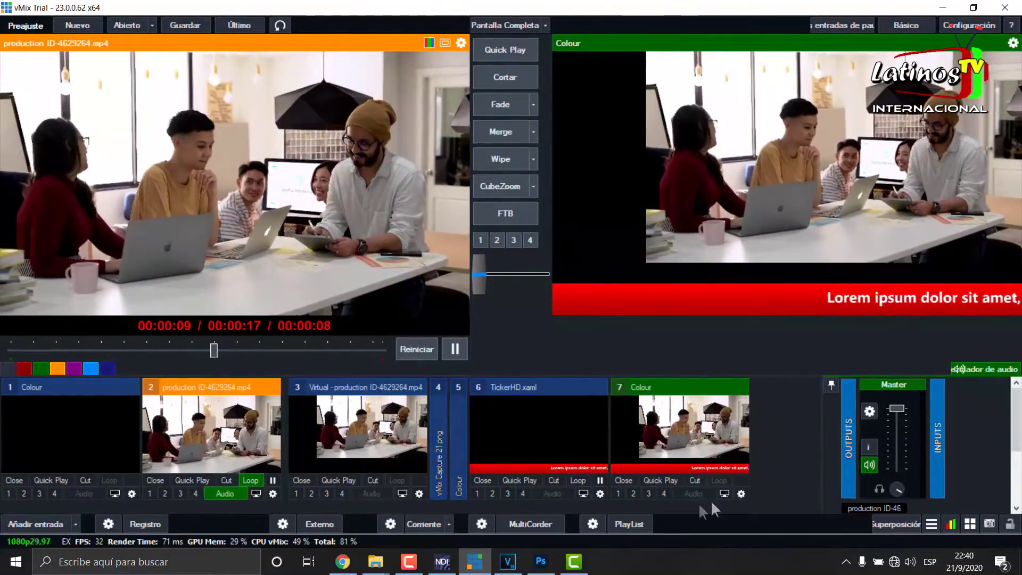
# Raise the TickerHD banner slightly to a Pan Y of about 0.077, and merge the output back to "production ID-4629264.mp4"
pyautogui.click(602, 495)
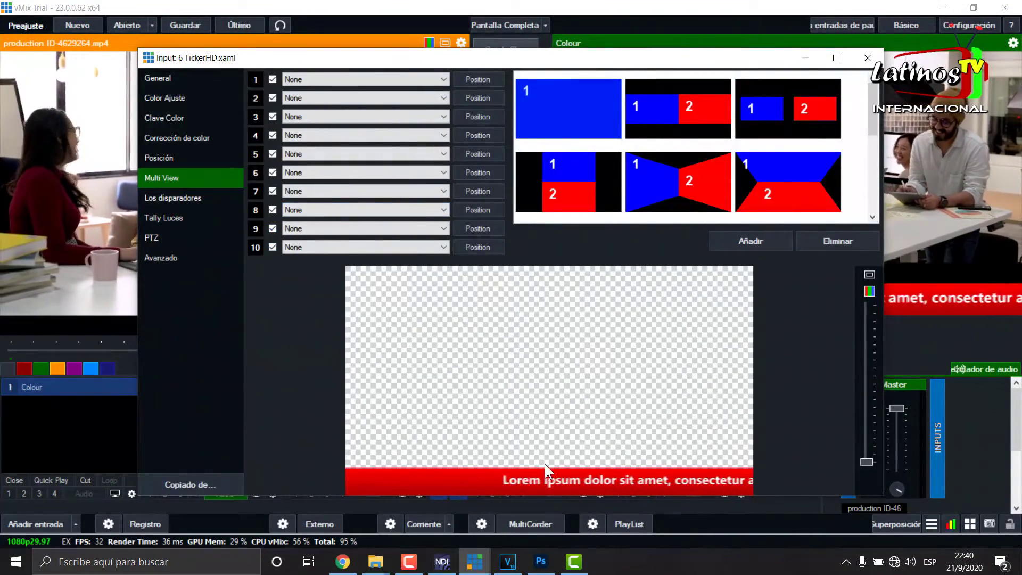
pyautogui.click(169, 163)
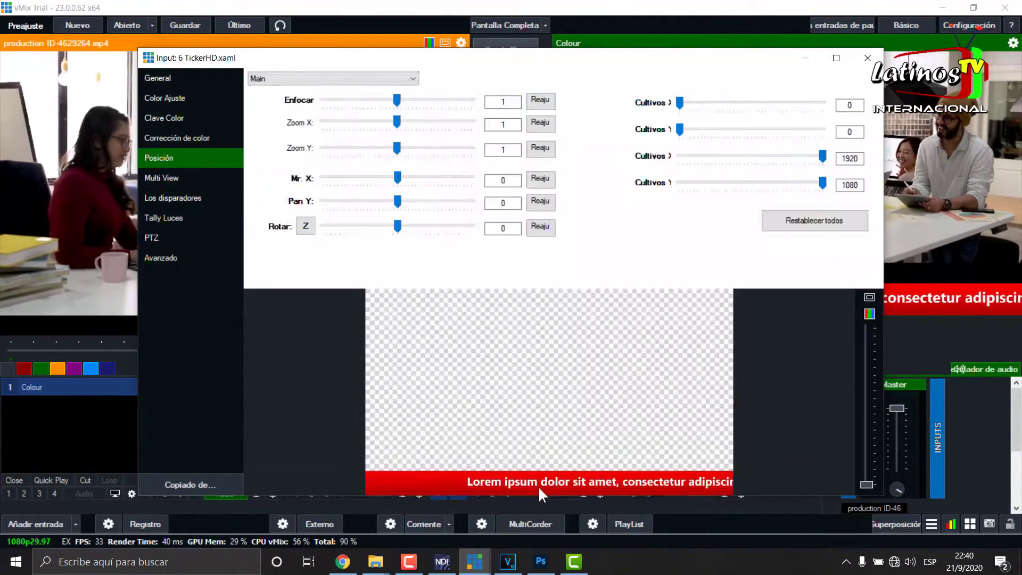
pyautogui.moveTo(541, 480); pyautogui.dragTo(541, 470)
pyautogui.moveTo(650, 60); pyautogui.dragTo(375, 48)
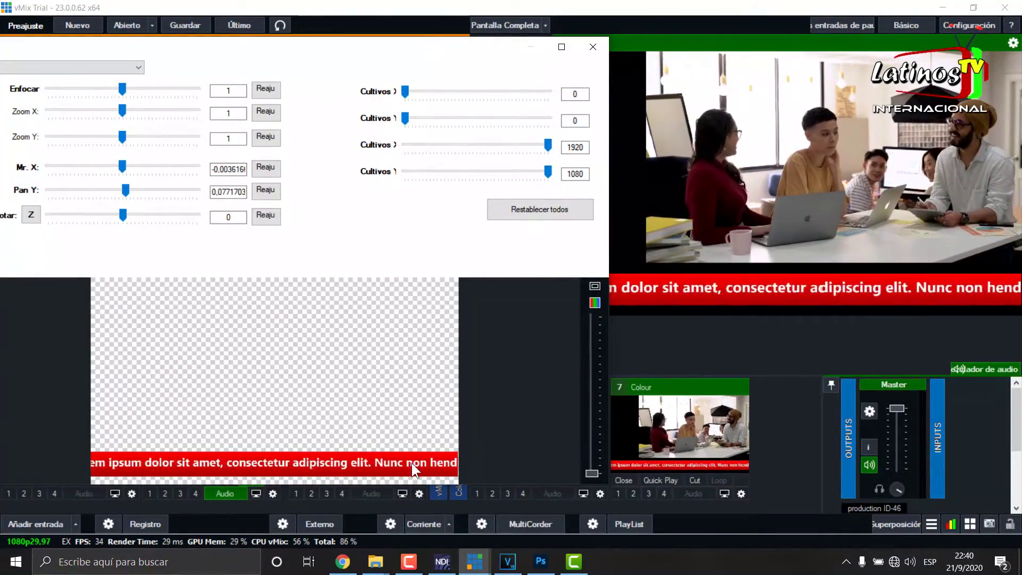
pyautogui.click(591, 47)
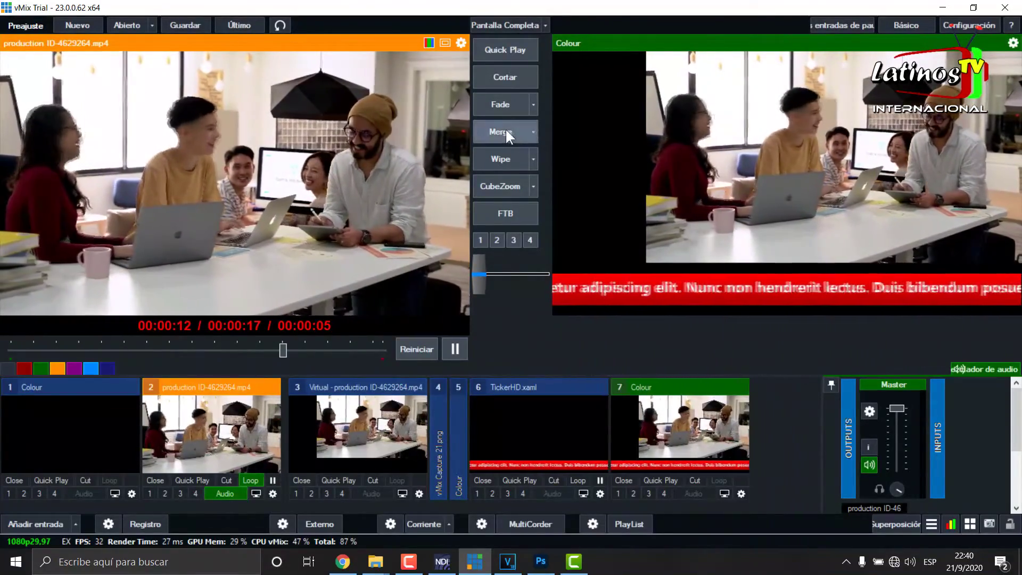
pyautogui.click(503, 132)
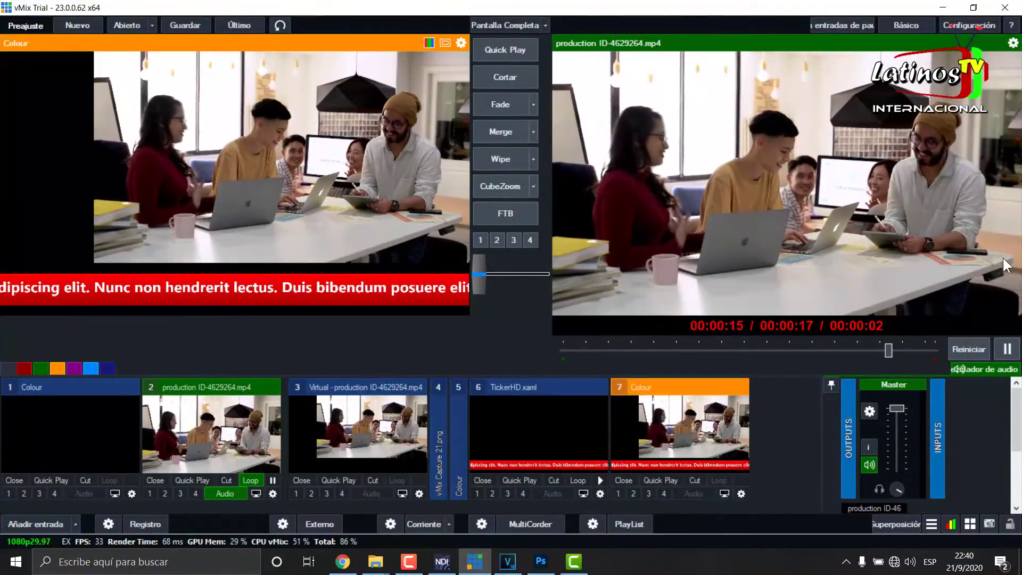